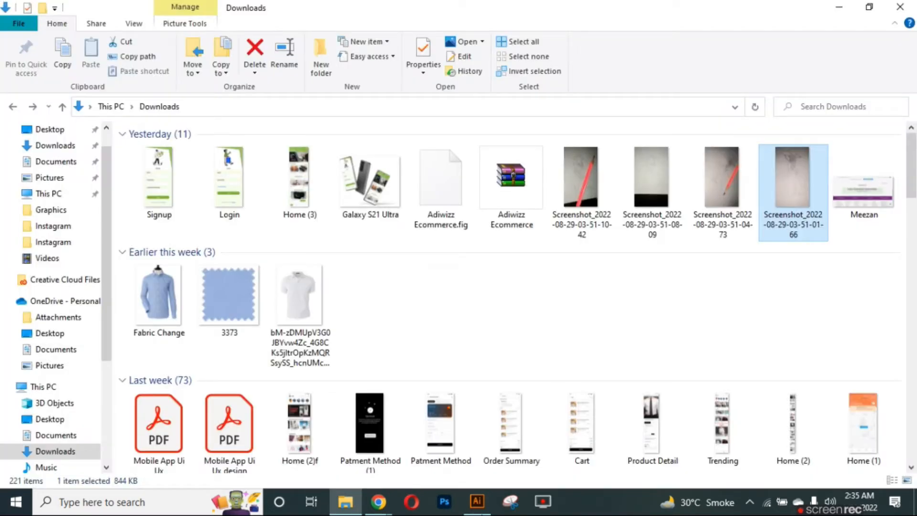
pyautogui.moveTo(793, 190); pyautogui.dragTo(450, 327)
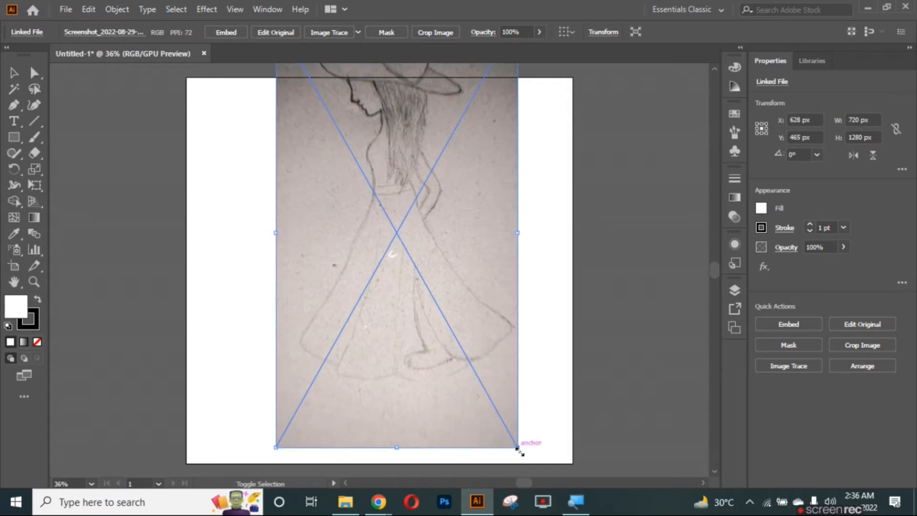
pyautogui.moveTo(519, 448); pyautogui.dragTo(471, 366)
pyautogui.moveTo(392, 219); pyautogui.dragTo(413, 297)
pyautogui.moveTo(491, 443); pyautogui.dragTo(461, 394)
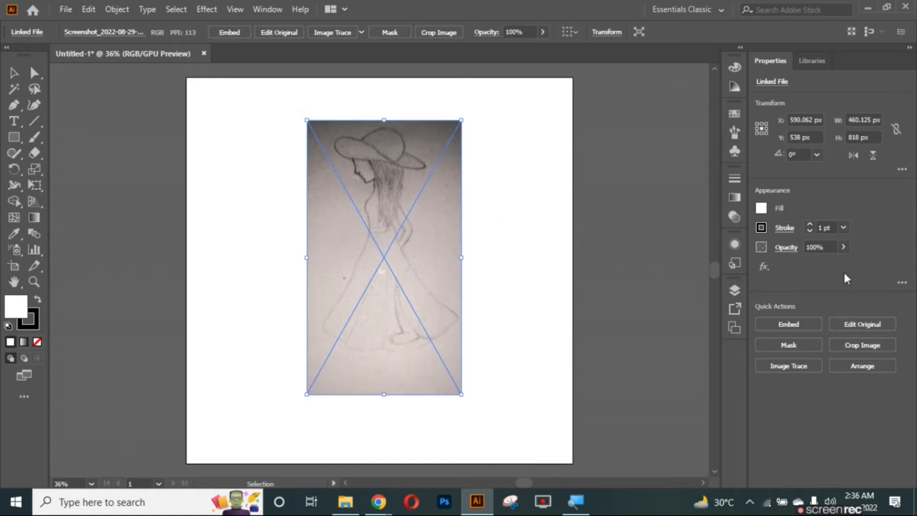
# Step: Set the sketch image's opacity to 50% and lock it in place
pyautogui.moveTo(576, 502)
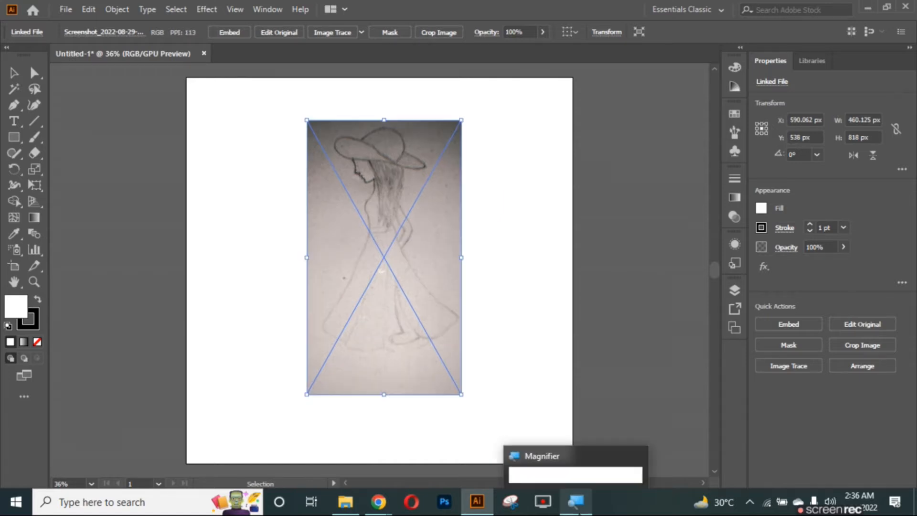
pyautogui.hotkey('ctrl', '+')
pyautogui.press('super+plus')
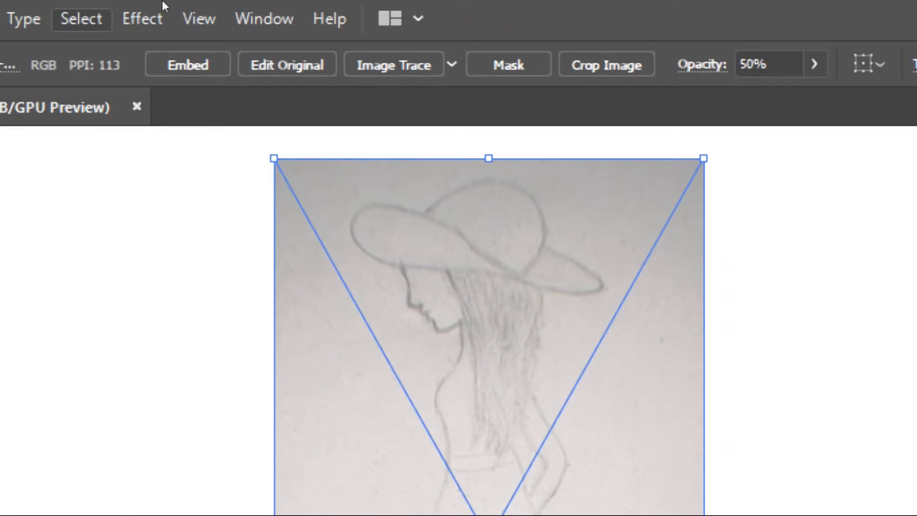
pyautogui.click(58, 19)
pyautogui.moveTo(155, 198)
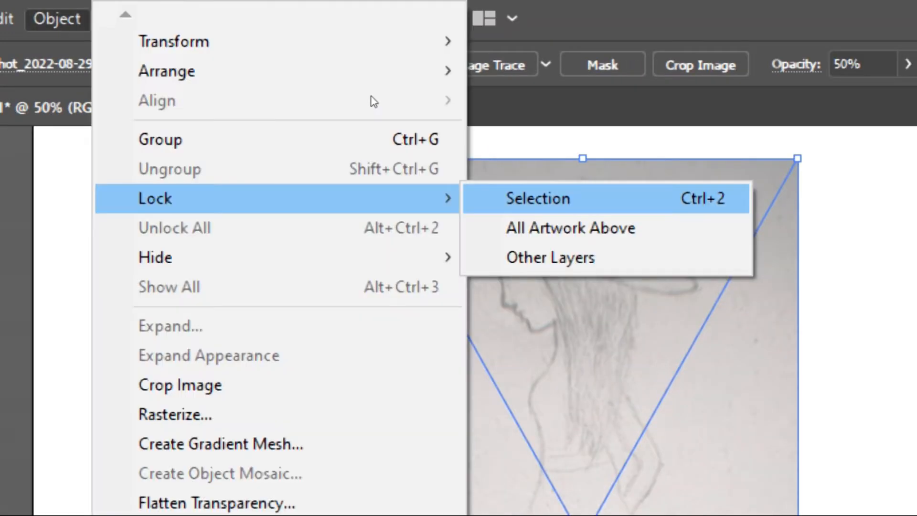
pyautogui.click(559, 198)
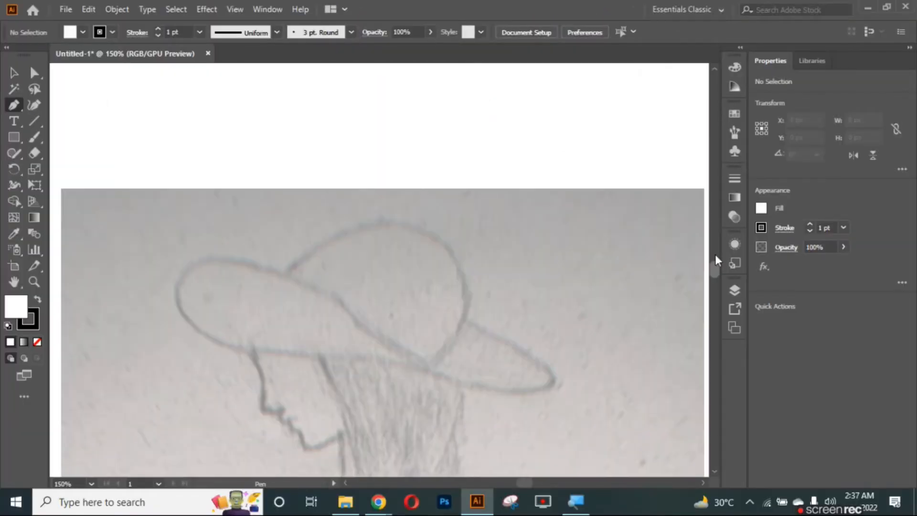
# Step: Trace the hat brim's outer edge with the Pen tool and no fill, from above the face around to where the back brim meets the crown
pyautogui.scroll(-4, 310, 197)
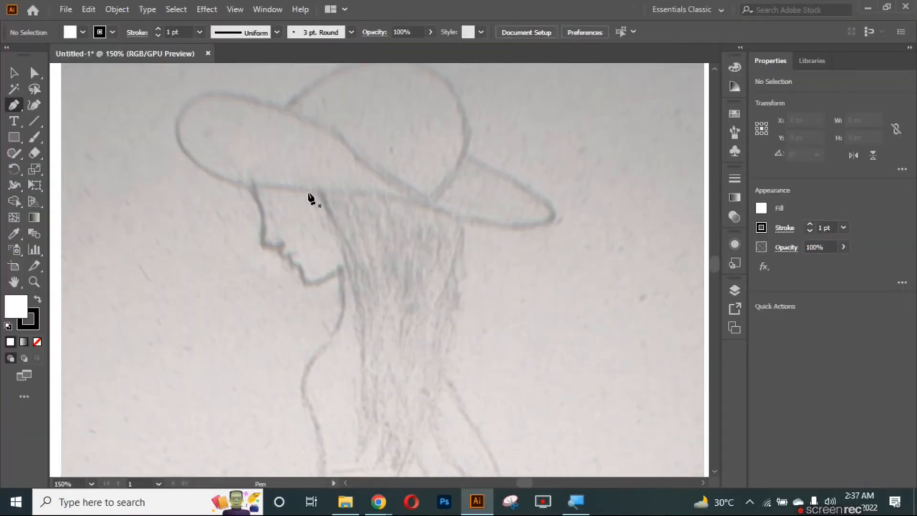
pyautogui.click(312, 188)
pyautogui.click(37, 341)
pyautogui.moveTo(190, 154)
pyautogui.mouseDown()
pyautogui.moveTo(169, 126)
pyautogui.moveTo(221, 137)
pyautogui.mouseUp()
pyautogui.scroll(2, 169, 126)
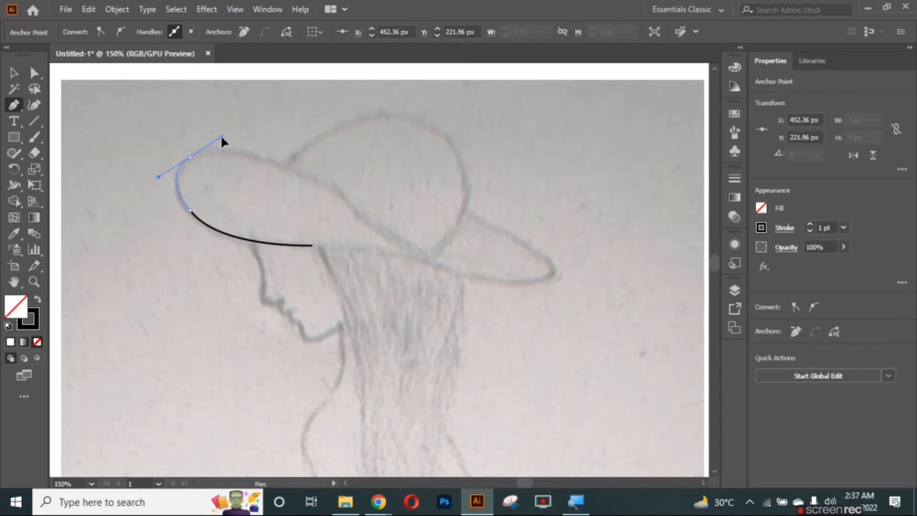
pyautogui.click(281, 164)
pyautogui.moveTo(419, 252); pyautogui.dragTo(465, 302)
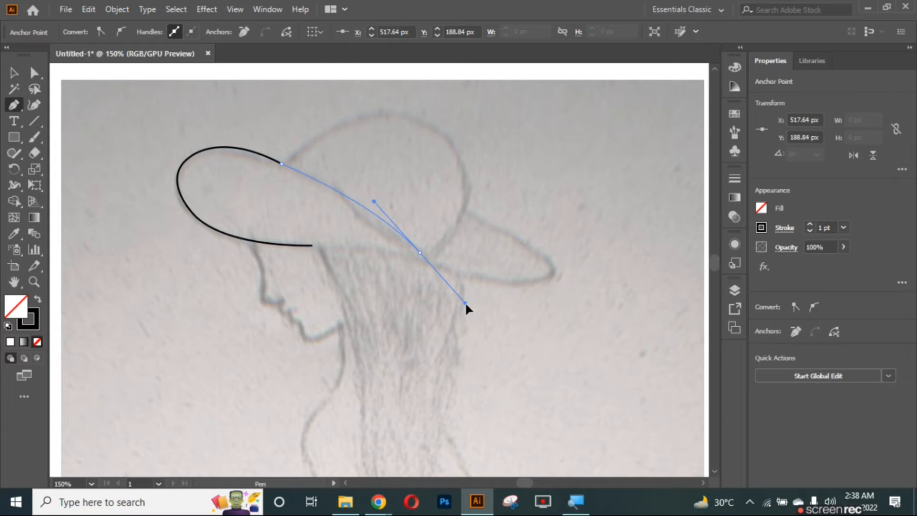
pyautogui.moveTo(530, 288)
pyautogui.mouseDown()
pyautogui.moveTo(580, 270)
pyautogui.moveTo(541, 289)
pyautogui.mouseUp()
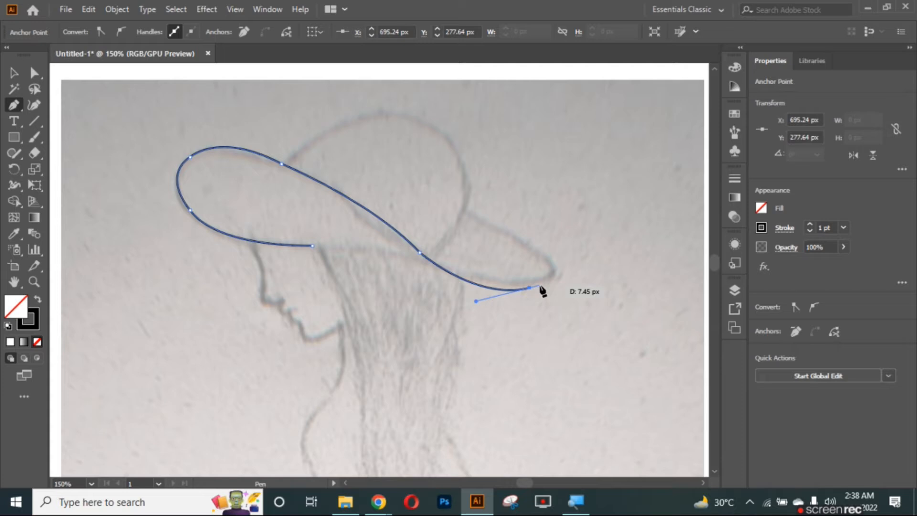
pyautogui.moveTo(548, 258); pyautogui.dragTo(541, 242)
pyautogui.moveTo(479, 219); pyautogui.dragTo(415, 206)
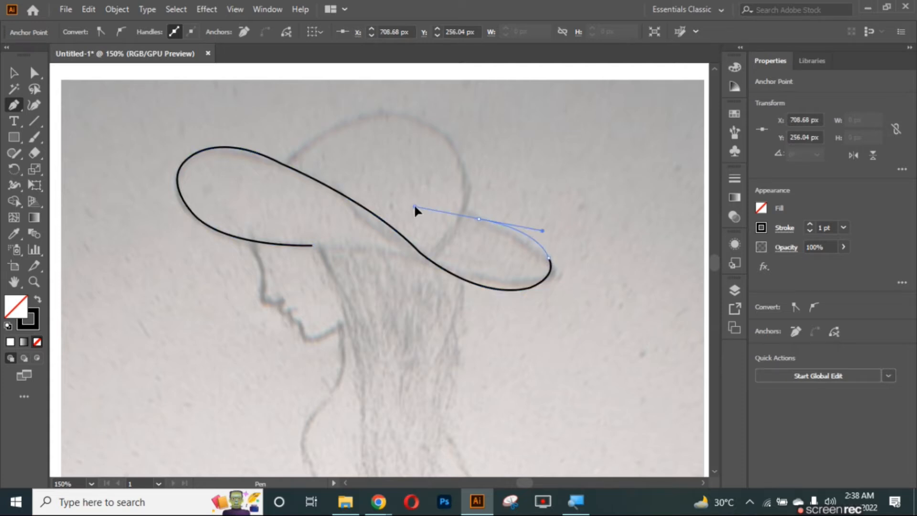
# Step: Trace the brim's inner edge back from the rear of the hat and close the path above the face
pyautogui.moveTo(415, 206); pyautogui.dragTo(534, 270)
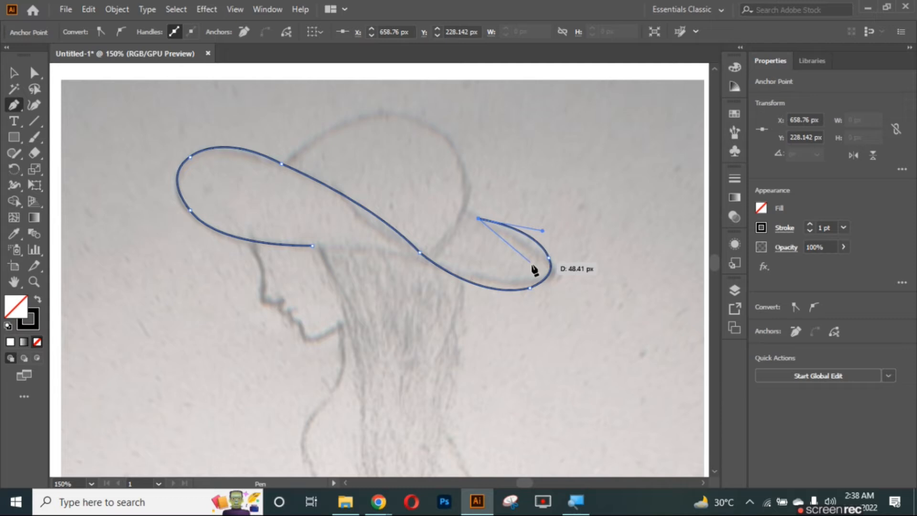
pyautogui.moveTo(532, 264); pyautogui.dragTo(534, 277)
pyautogui.moveTo(414, 263); pyautogui.dragTo(300, 223)
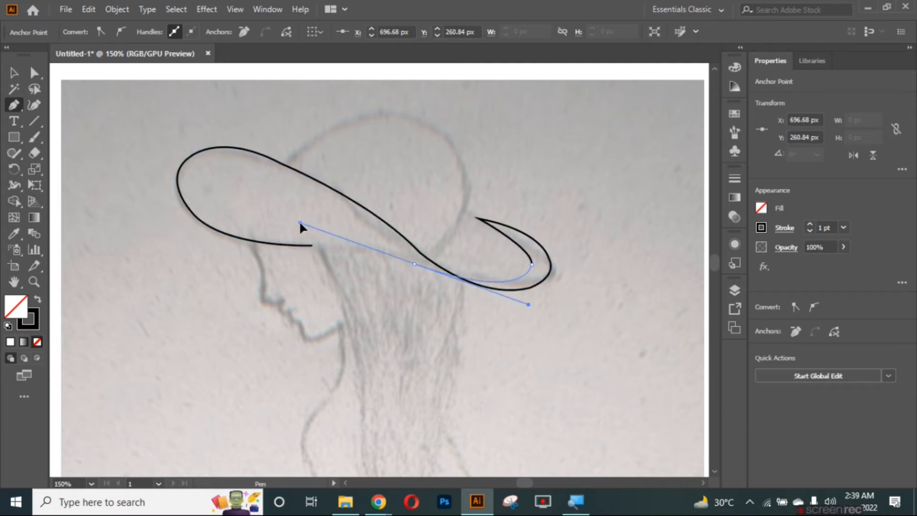
pyautogui.moveTo(224, 168); pyautogui.dragTo(162, 152)
pyautogui.click(224, 168)
pyautogui.moveTo(211, 207); pyautogui.dragTo(240, 237)
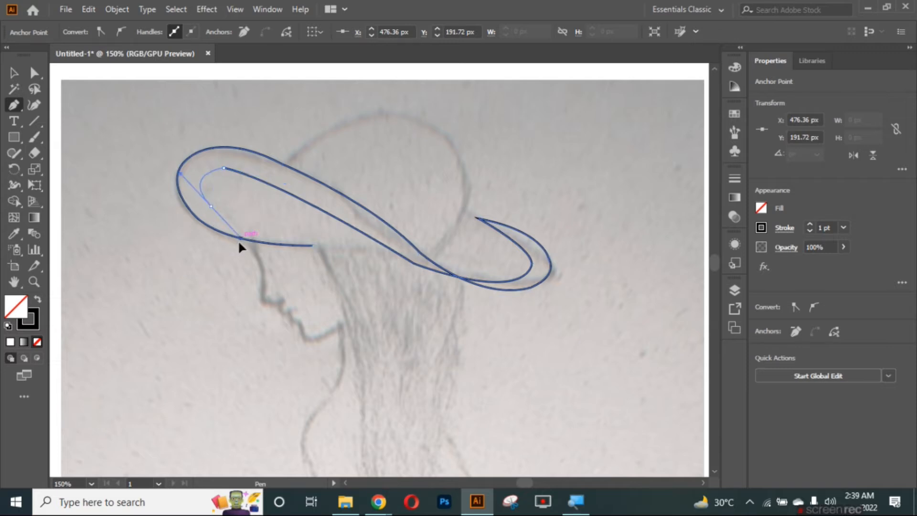
pyautogui.moveTo(313, 246); pyautogui.dragTo(330, 245)
pyautogui.click(26, 342)
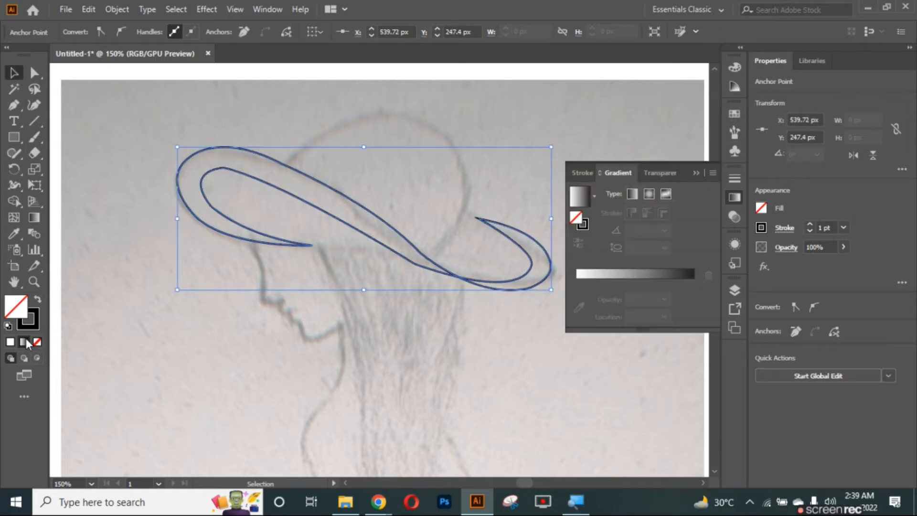
# Step: Draw a thin closed crescent along the top and back of the hat crown with the Pen tool
pyautogui.press('p')
pyautogui.click(297, 152)
pyautogui.moveTo(419, 124); pyautogui.dragTo(460, 171)
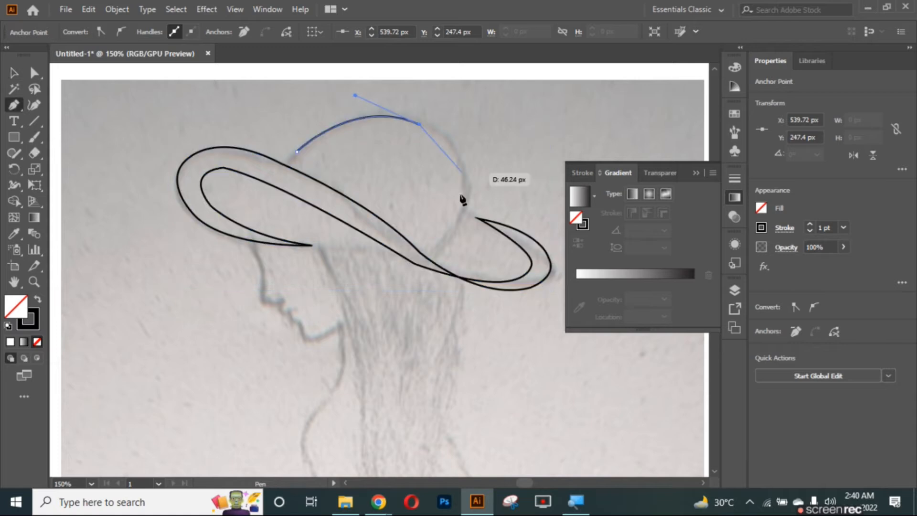
pyautogui.moveTo(452, 231); pyautogui.dragTo(435, 137)
pyautogui.moveTo(400, 130); pyautogui.dragTo(371, 120)
pyautogui.moveTo(297, 152); pyautogui.dragTo(234, 182)
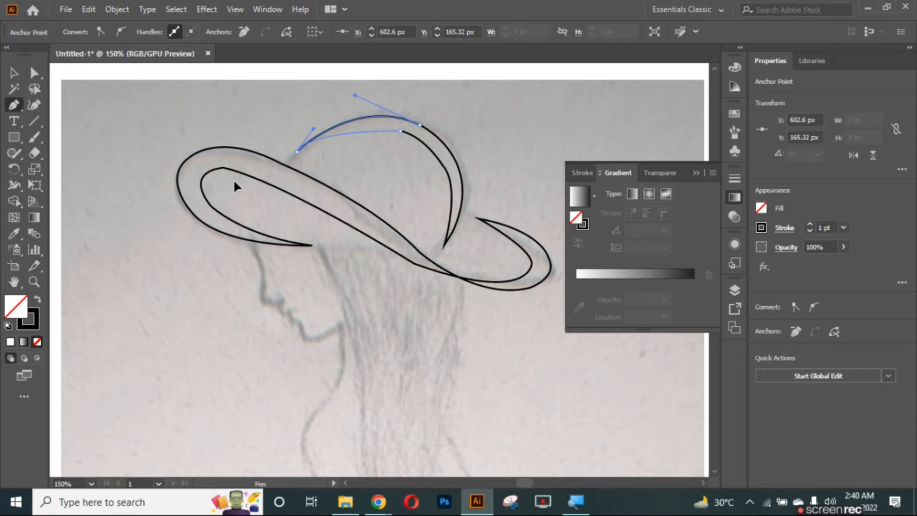
pyautogui.press('v')
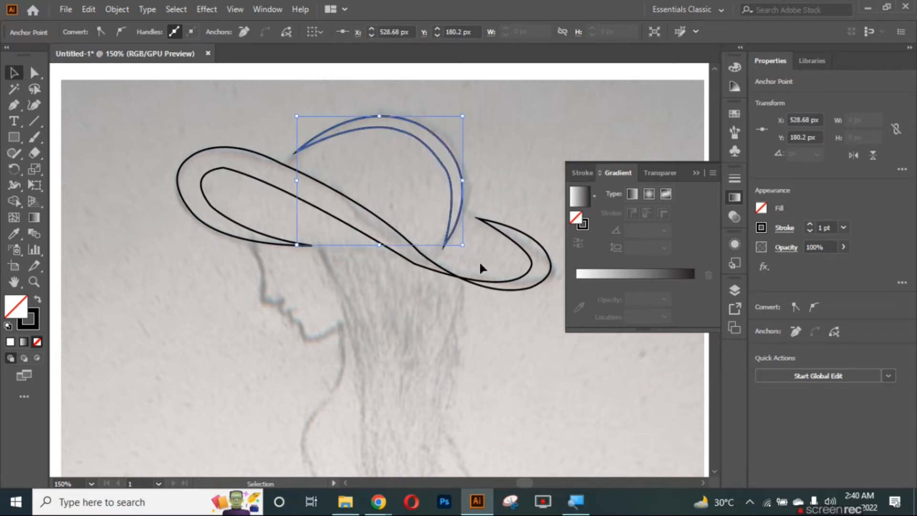
# Step: Trace the outer line of the face profile from the forehead over the nose, lips and chin to the jaw
pyautogui.scroll(-3, 479, 260)
pyautogui.press('p')
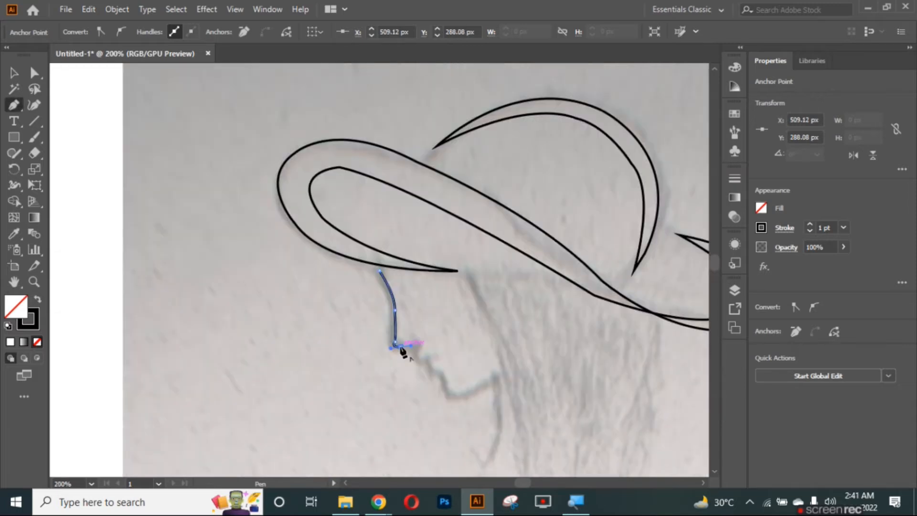
pyautogui.click(412, 346)
pyautogui.moveTo(414, 362); pyautogui.dragTo(434, 372)
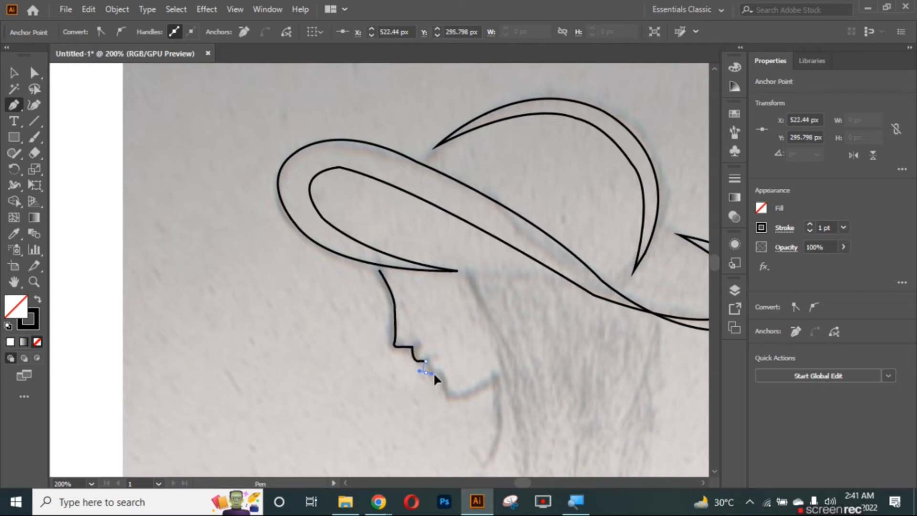
pyautogui.moveTo(441, 376); pyautogui.dragTo(461, 397)
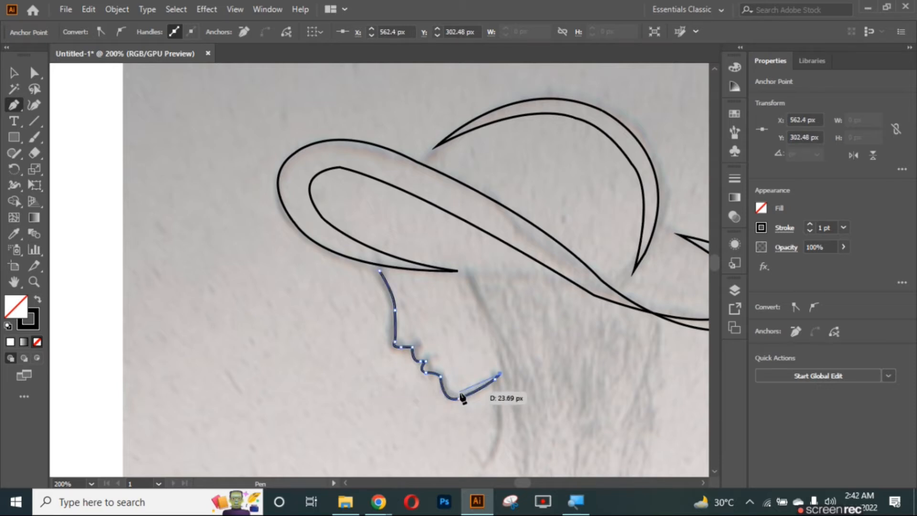
# Step: Trace the inner edge of the face profile back from the jaw past the lips to the nose, redoing the points near the upper lip
pyautogui.moveTo(461, 398); pyautogui.dragTo(441, 344)
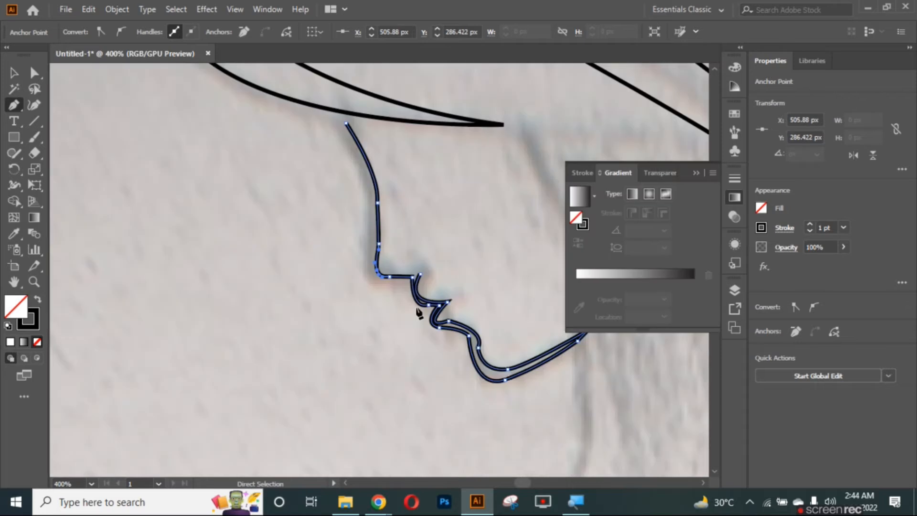
pyautogui.hotkey('ctrl', 'z')
pyautogui.hotkey('ctrl', 'z')
pyautogui.click(422, 299)
pyautogui.moveTo(421, 300); pyautogui.dragTo(416, 282)
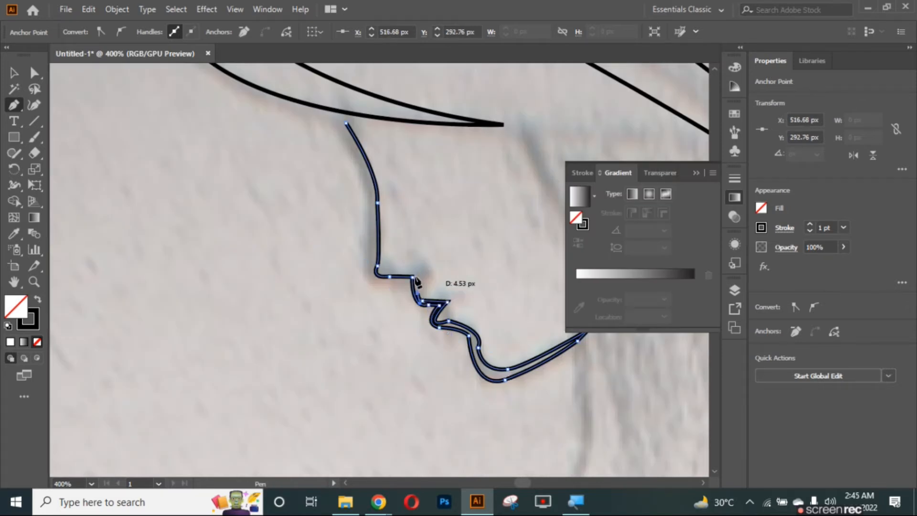
pyautogui.click(415, 276)
pyautogui.click(381, 272)
# Step: Redo the inner curve at the nose tip and close the face contour up at the forehead
pyautogui.click(377, 260)
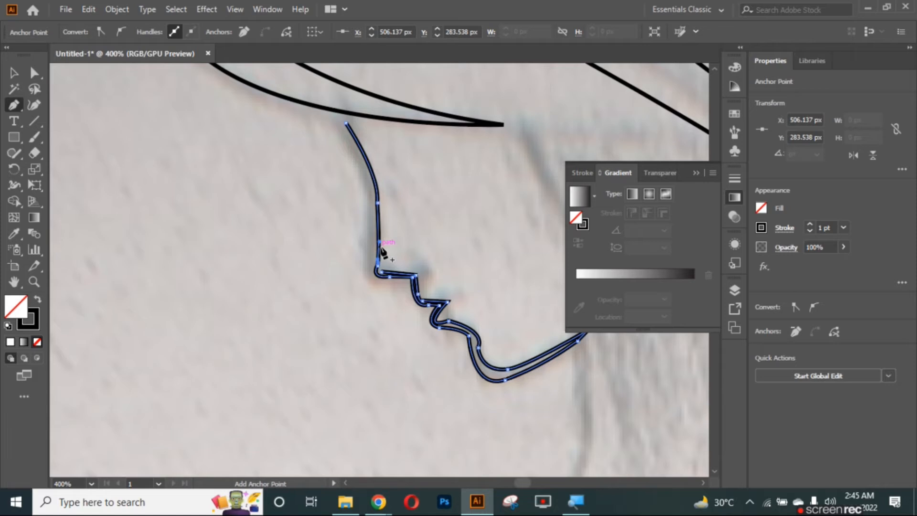
pyautogui.hotkey('ctrl', 'z')
pyautogui.moveTo(382, 259); pyautogui.dragTo(386, 242)
pyautogui.moveTo(378, 203); pyautogui.dragTo(383, 182)
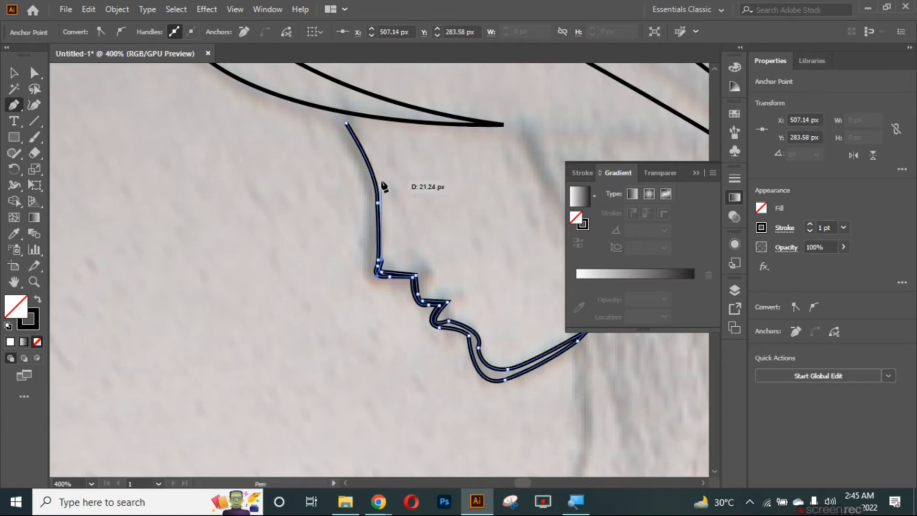
pyautogui.click(344, 123)
pyautogui.press('v')
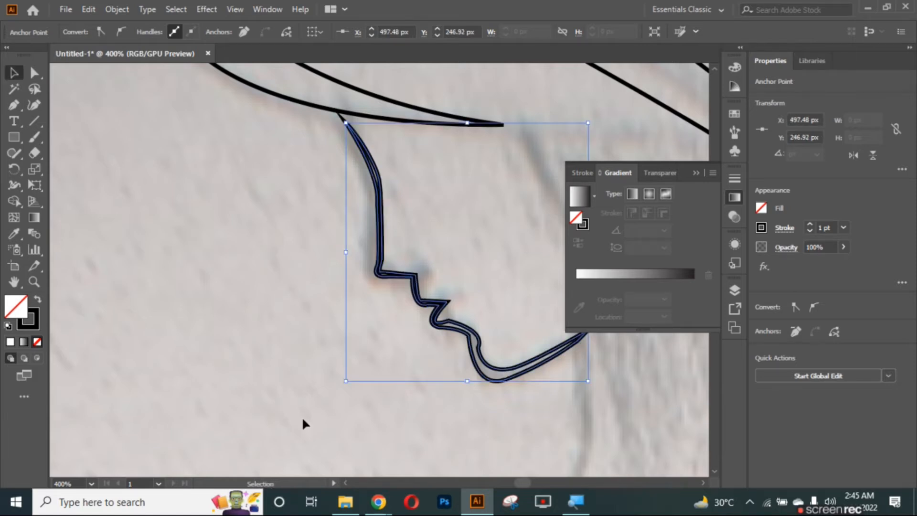
# Step: Draw a closed torso outline from the neck down the chest, across the waist and back up along the hair
pyautogui.hotkey('ctrl', '1')
pyautogui.hscroll(3, 302, 419)
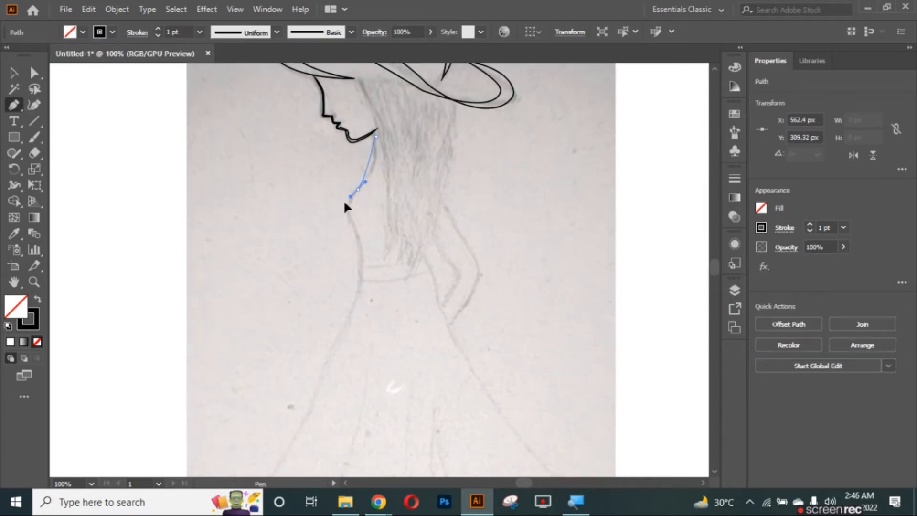
pyautogui.moveTo(358, 242); pyautogui.dragTo(379, 280)
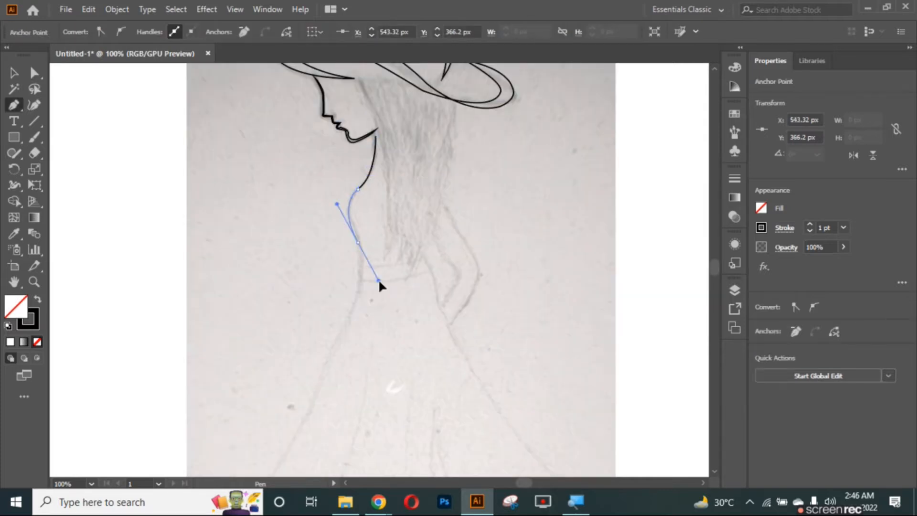
pyautogui.click(363, 265)
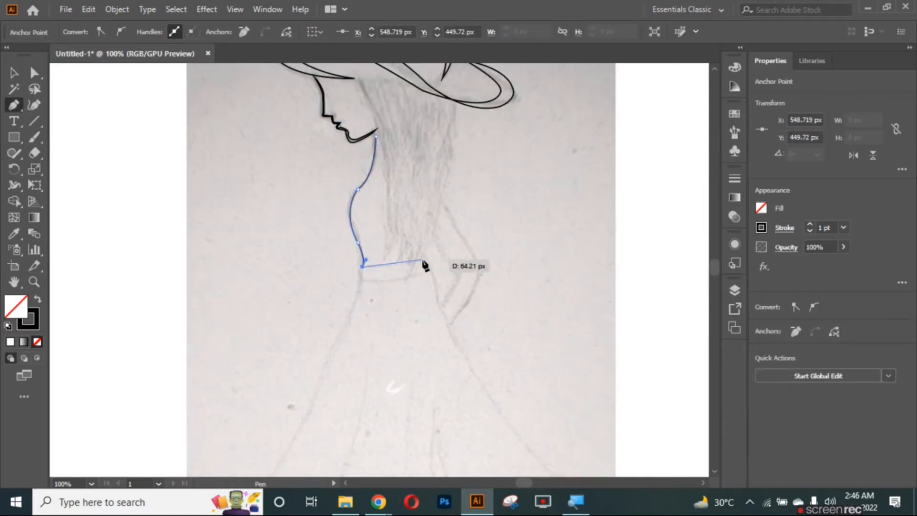
pyautogui.click(423, 260)
pyautogui.moveTo(376, 136); pyautogui.dragTo(377, 142)
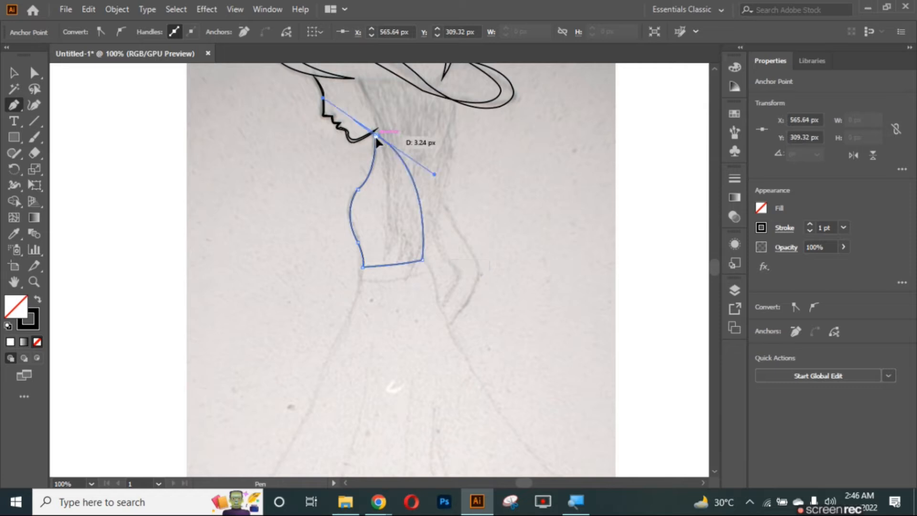
pyautogui.click(376, 137)
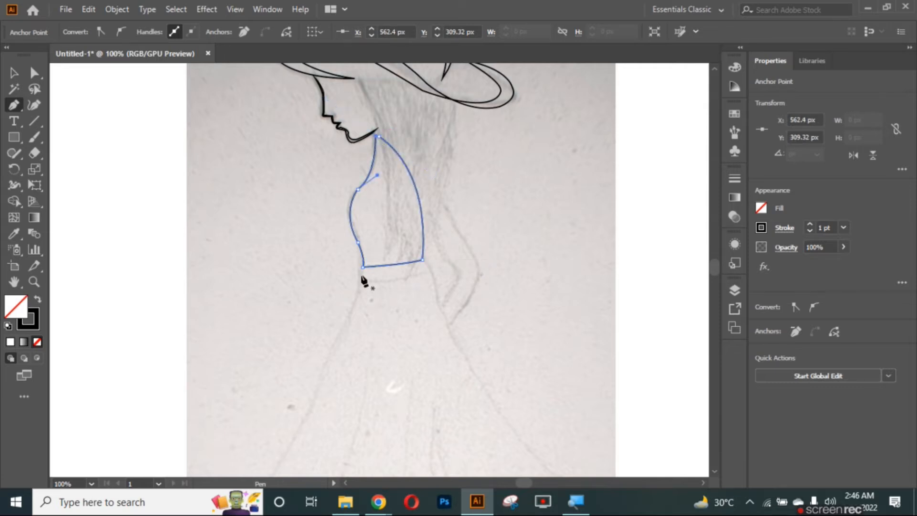
# Step: Trace the skirt's front panel from the waist down the front edge, around the hem and up the first fold line
pyautogui.scroll(-3, 363, 282)
pyautogui.click(359, 138)
pyautogui.moveTo(297, 295); pyautogui.dragTo(277, 319)
pyautogui.click(235, 392)
pyautogui.moveTo(234, 419); pyautogui.dragTo(250, 425)
pyautogui.click(234, 419)
pyautogui.moveTo(288, 448); pyautogui.dragTo(304, 417)
pyautogui.click(287, 448)
pyautogui.click(304, 434)
pyautogui.moveTo(369, 226); pyautogui.dragTo(369, 209)
pyautogui.click(369, 225)
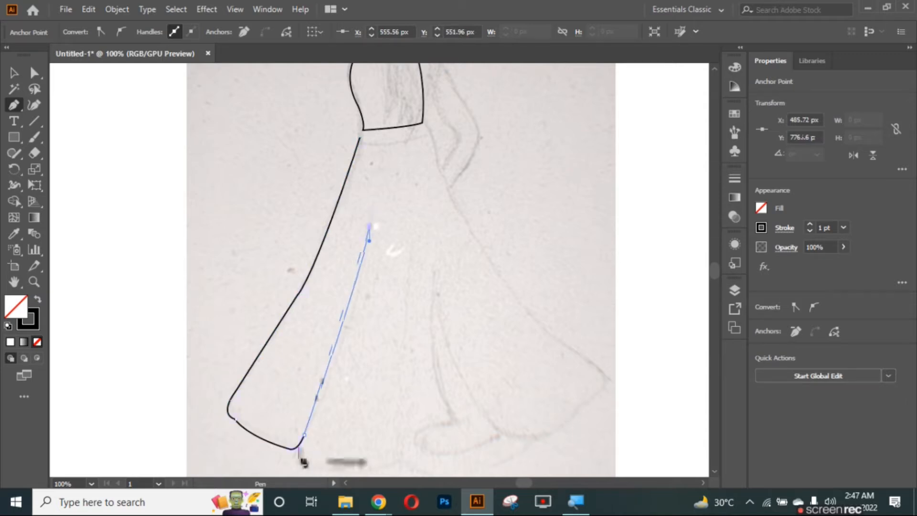
# Step: Continue the skirt path down the first fold, along the second panel's rounded hem and up the second fold
pyautogui.moveTo(299, 456); pyautogui.dragTo(291, 477)
pyautogui.click(299, 455)
pyautogui.moveTo(307, 465); pyautogui.dragTo(321, 470)
pyautogui.click(307, 465)
pyautogui.scroll(-3, 315, 458)
pyautogui.moveTo(381, 363); pyautogui.dragTo(436, 354)
pyautogui.click(381, 362)
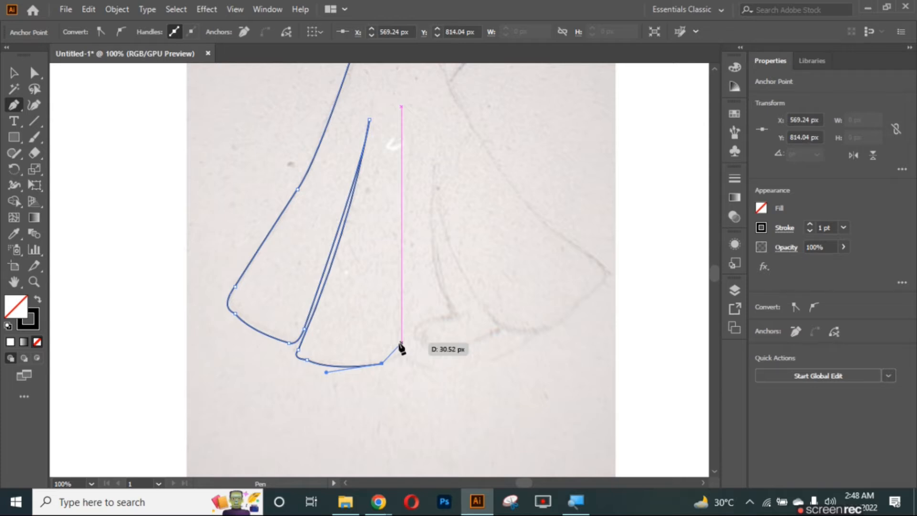
pyautogui.moveTo(401, 343); pyautogui.dragTo(397, 319)
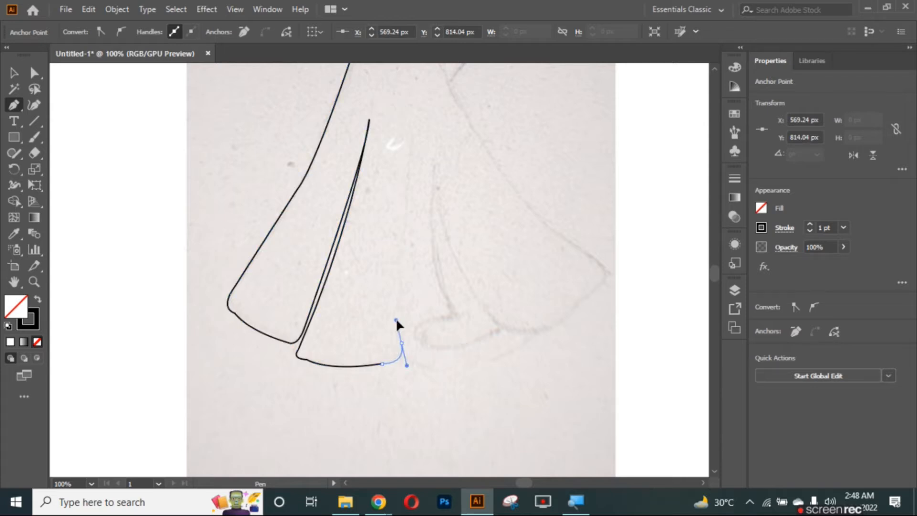
pyautogui.click(401, 343)
pyautogui.click(410, 141)
# Step: Continue the skirt path around the third panel's lower corner and along its hem up to the rear tip
pyautogui.moveTo(407, 356); pyautogui.dragTo(398, 382)
pyautogui.click(407, 356)
pyautogui.moveTo(420, 372); pyautogui.dragTo(436, 369)
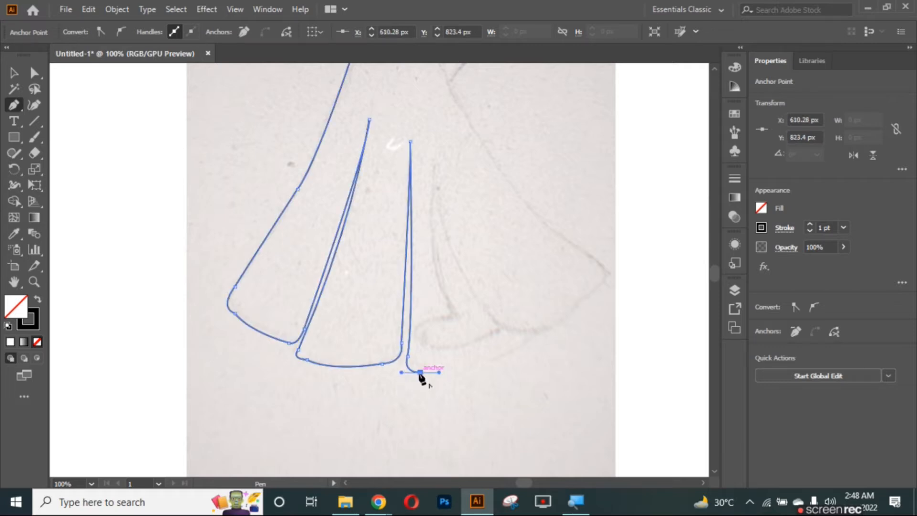
pyautogui.moveTo(509, 354); pyautogui.dragTo(539, 336)
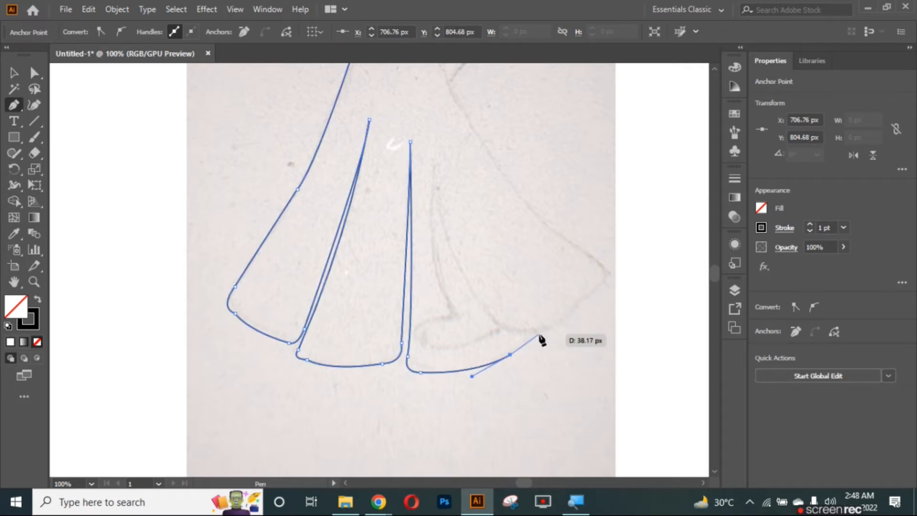
pyautogui.click(539, 334)
# Step: Trace the curled inner hem edge from the third panel's rear tip around the rounded end to the base of the third fold
pyautogui.click(500, 328)
pyautogui.moveTo(437, 344); pyautogui.dragTo(410, 339)
pyautogui.moveTo(424, 321); pyautogui.dragTo(481, 322)
pyautogui.click(423, 321)
pyautogui.click(460, 316)
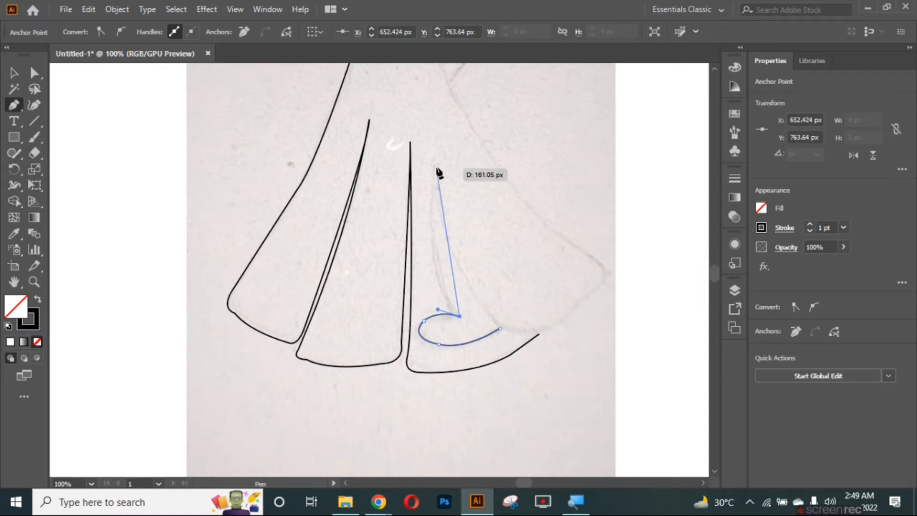
# Step: Trace the third fold up to its pointed peak and back down in a curve to the rear panel's hem
pyautogui.moveTo(436, 166); pyautogui.dragTo(455, 85)
pyautogui.click(436, 177)
pyautogui.moveTo(516, 340); pyautogui.dragTo(576, 326)
pyautogui.click(516, 341)
# Step: Redraw and continue the rear panel's hem up around the skirt's rounded back corner
pyautogui.moveTo(563, 332); pyautogui.dragTo(573, 320)
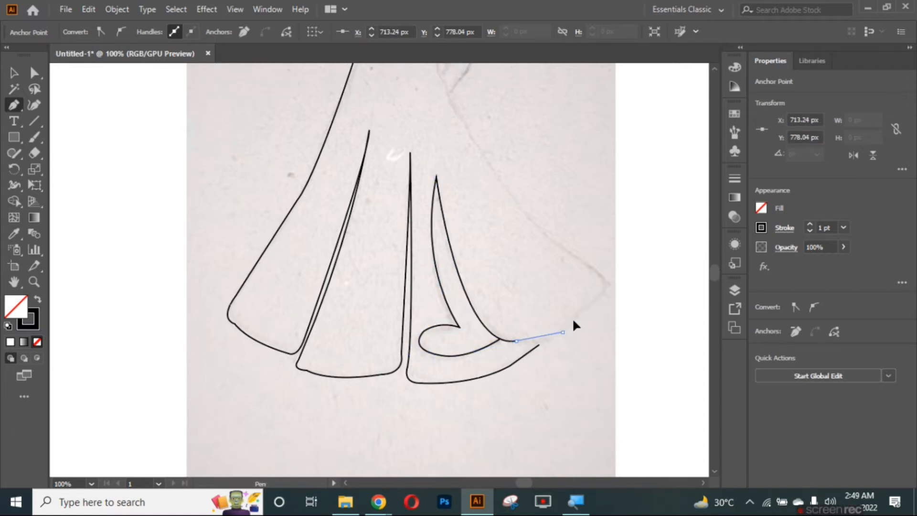
pyautogui.moveTo(530, 352); pyautogui.dragTo(595, 316)
pyautogui.click(563, 331)
pyautogui.click(601, 296)
pyautogui.moveTo(603, 271); pyautogui.dragTo(588, 263)
# Step: Trace the skirt's back edge up to the waist and close the outline along the waistline at the front
pyautogui.scroll(4, 451, 107)
pyautogui.moveTo(453, 241); pyautogui.dragTo(434, 162)
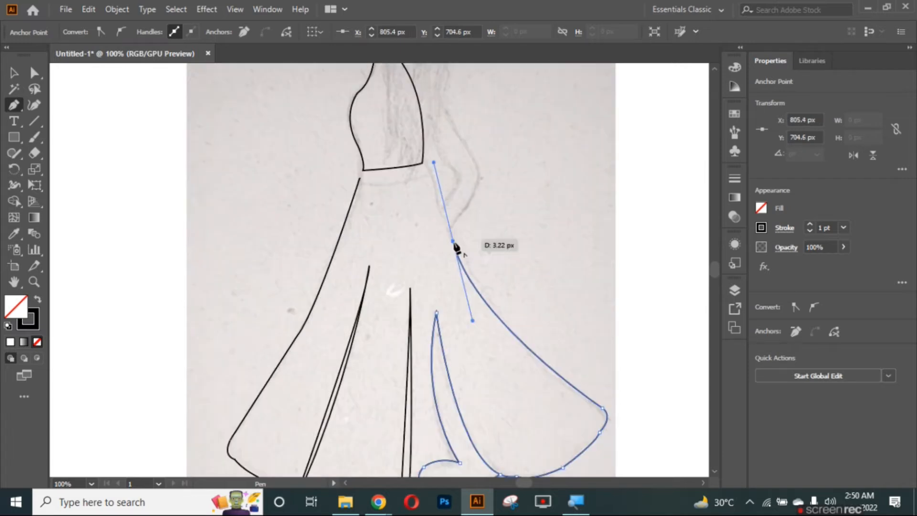
pyautogui.click(428, 167)
pyautogui.click(429, 170)
pyautogui.moveTo(359, 178); pyautogui.dragTo(342, 175)
pyautogui.hotkey('ctrl', 'z')
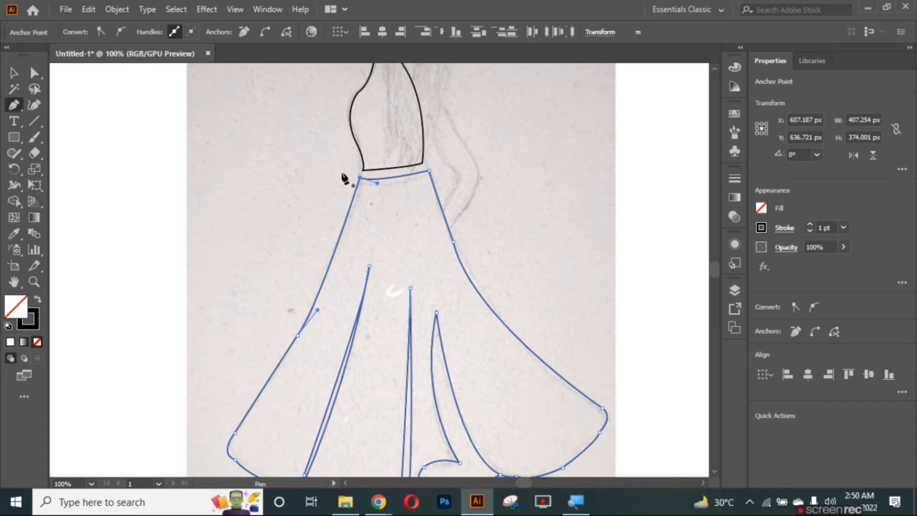
# Step: Draw the arm's inner line from below the hair around the elbow to the skirt, redoing its lower end
pyautogui.click(434, 130)
pyautogui.moveTo(451, 167); pyautogui.dragTo(448, 208)
pyautogui.click(447, 204)
pyautogui.click(446, 207)
pyautogui.hotkey('ctrl', '+')
pyautogui.hotkey('ctrl', '+')
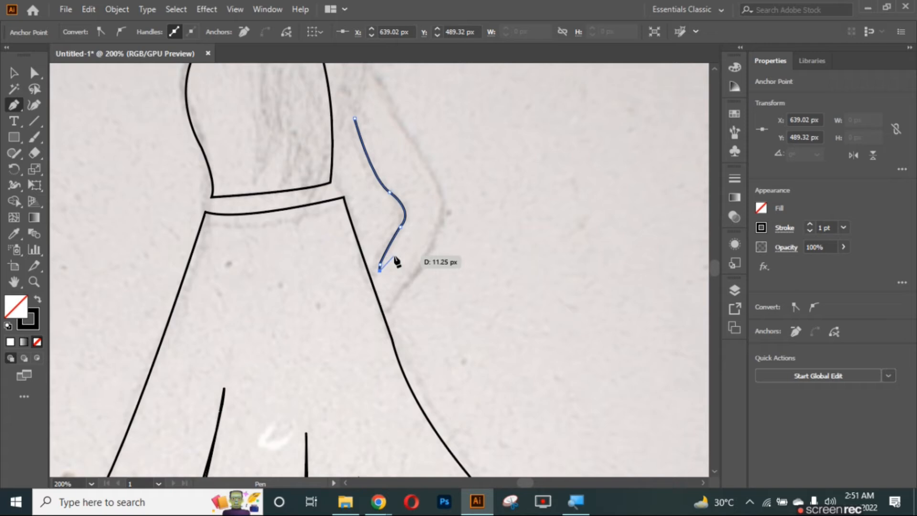
pyautogui.hotkey('ctrl', 'z')
pyautogui.hotkey('ctrl', 'z')
pyautogui.click(374, 262)
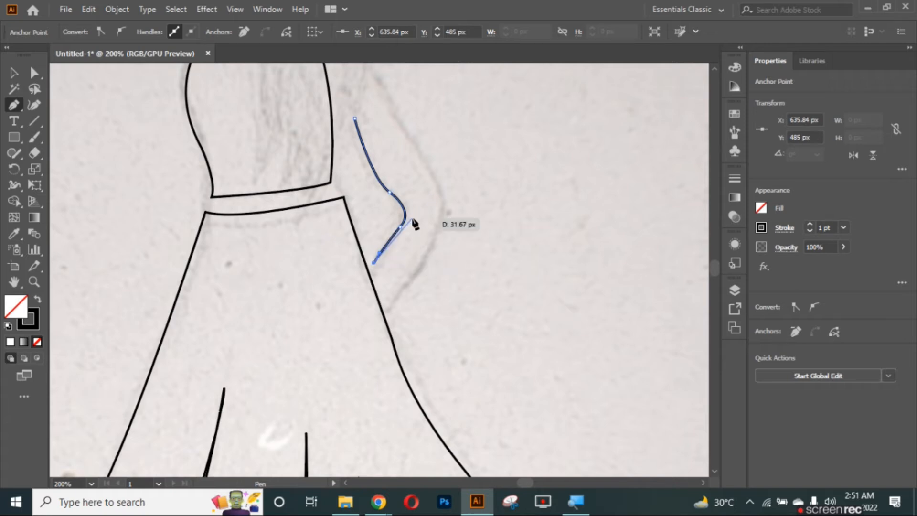
# Step: Return the inner arm line around the elbow beside the first curve and close it as a thin tapered shape
pyautogui.click(413, 218)
pyautogui.moveTo(413, 221); pyautogui.dragTo(400, 195)
pyautogui.click(356, 120)
pyautogui.click(356, 120)
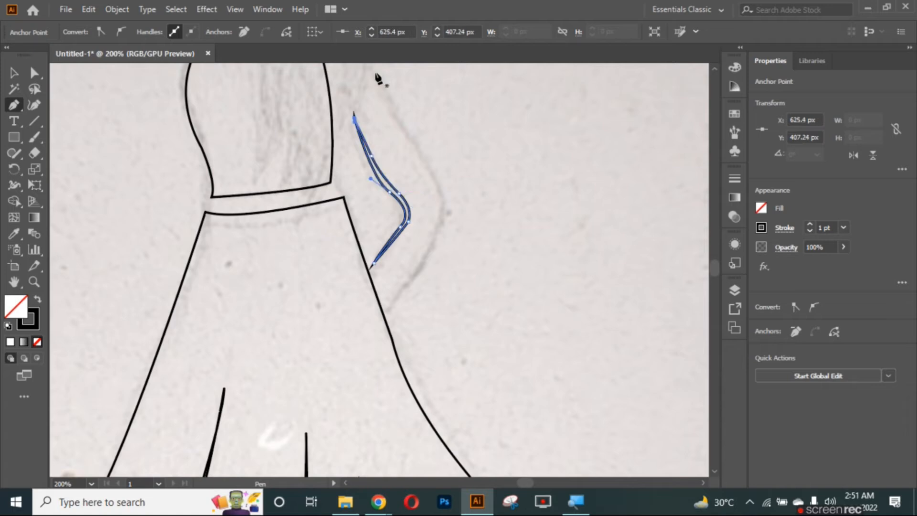
# Step: Draw the arm's outer line as a closed tapered shape from the hair around the elbow to the skirt and back
pyautogui.scroll(1, 375, 73)
pyautogui.click(372, 77)
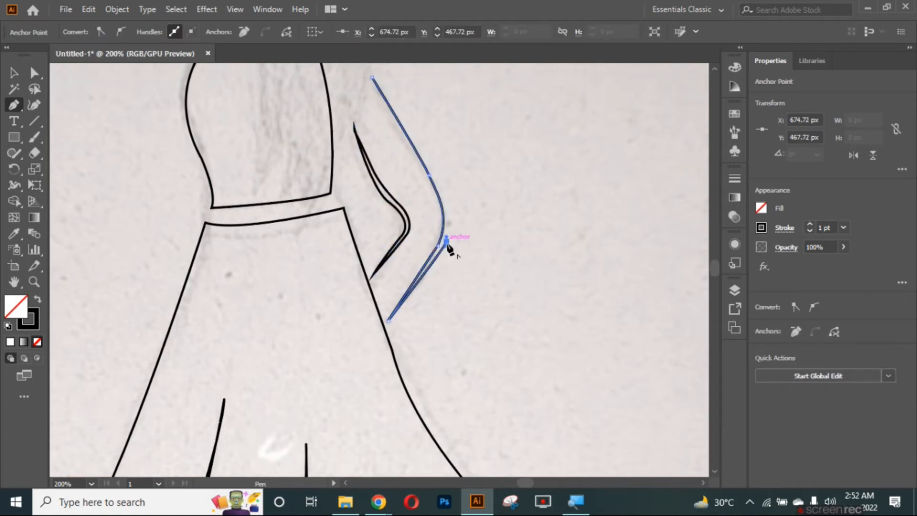
pyautogui.click(446, 242)
pyautogui.moveTo(435, 176); pyautogui.dragTo(413, 145)
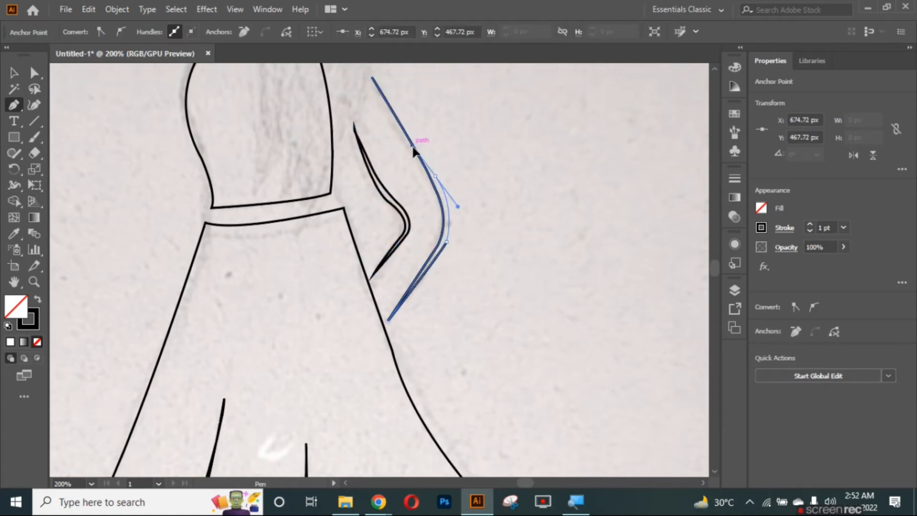
pyautogui.scroll(3, 323, 183)
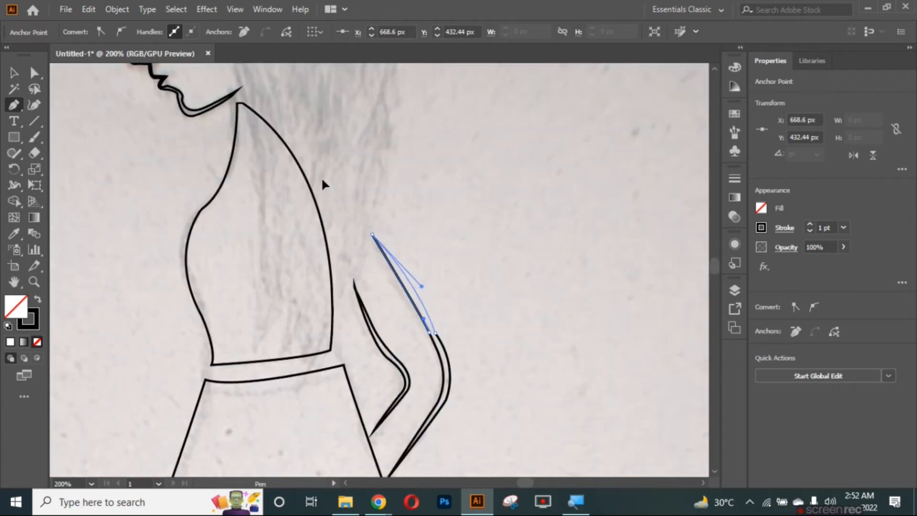
pyautogui.click(27, 77)
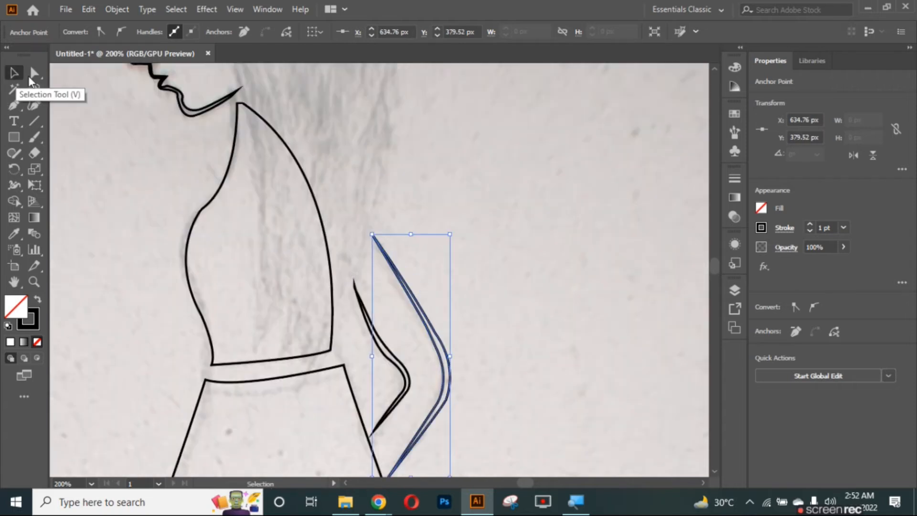
# Step: Start the hair outline beneath the hat brim, tracing the front edge down the torso and the first pointed strands
pyautogui.hotkey('ctrl', '-')
pyautogui.hotkey('ctrl', '-')
pyautogui.press('p')
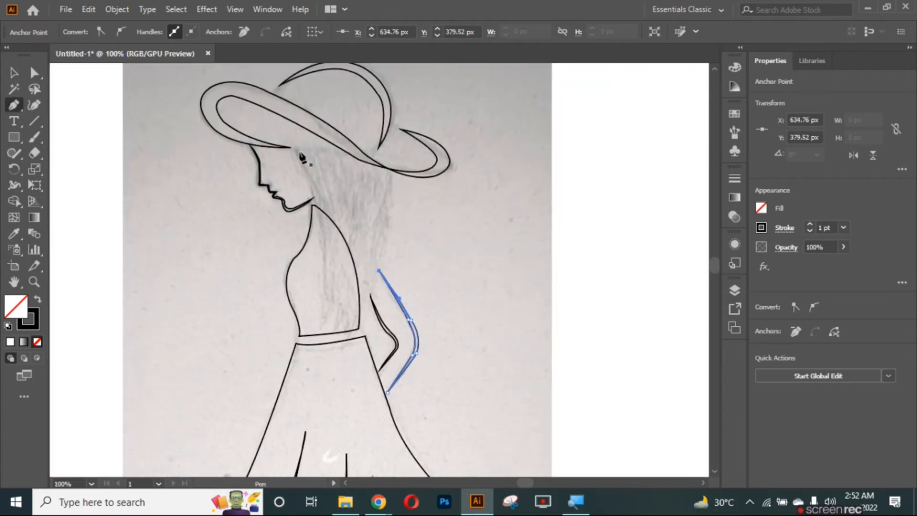
pyautogui.click(301, 153)
pyautogui.moveTo(325, 311); pyautogui.dragTo(315, 354)
pyautogui.click(325, 311)
pyautogui.click(338, 292)
pyautogui.moveTo(329, 323); pyautogui.dragTo(323, 329)
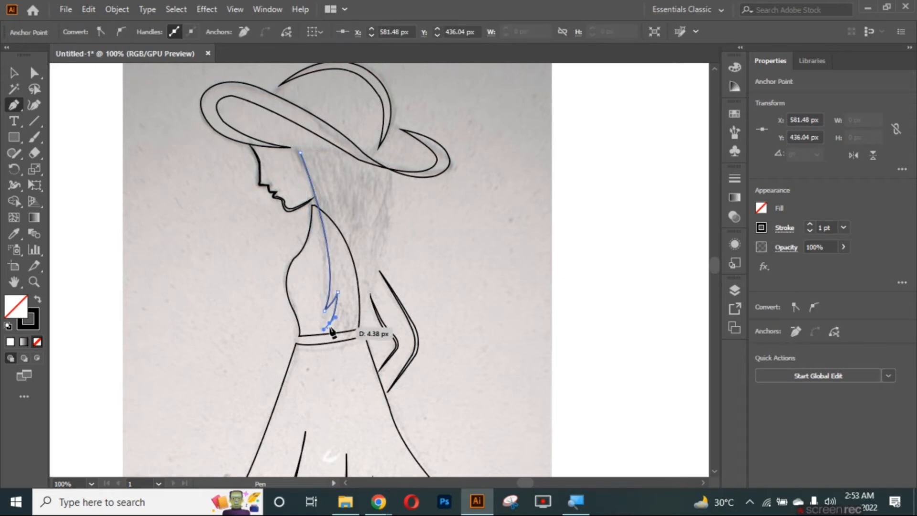
pyautogui.click(329, 324)
# Step: Draw the remaining pointed hair strands, trace the back edge up to the brim and close the hair outline
pyautogui.click(347, 290)
pyautogui.moveTo(337, 323); pyautogui.dragTo(328, 337)
pyautogui.moveTo(368, 286); pyautogui.dragTo(345, 323)
pyautogui.click(353, 319)
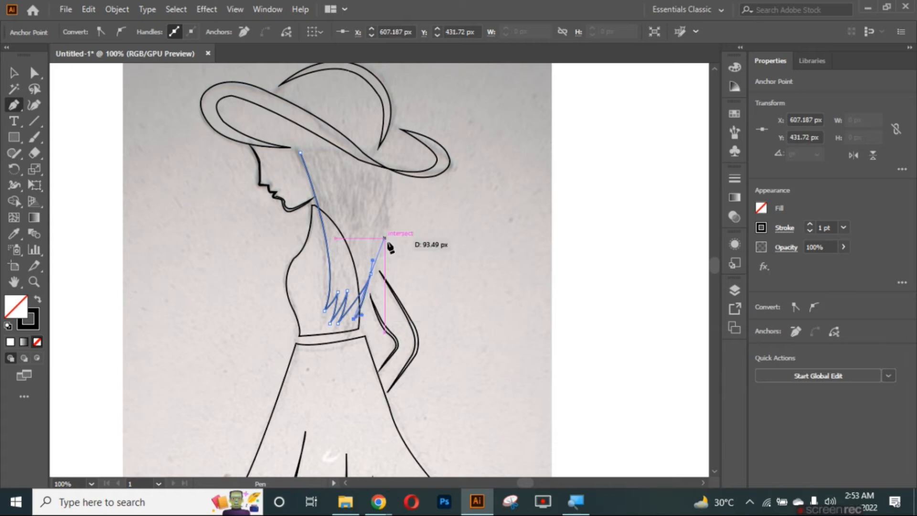
pyautogui.moveTo(384, 289); pyautogui.dragTo(386, 243)
pyautogui.click(391, 175)
pyautogui.moveTo(301, 153); pyautogui.dragTo(265, 154)
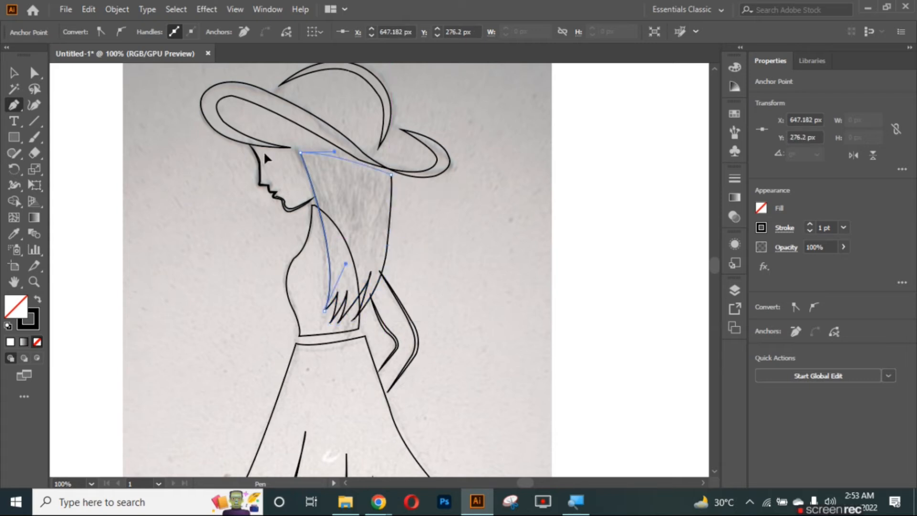
# Step: Swap the hair shape's fill and stroke to make it solid black without a stroke, and deselect it
pyautogui.press('v')
pyautogui.hotkey('shift', 'x')
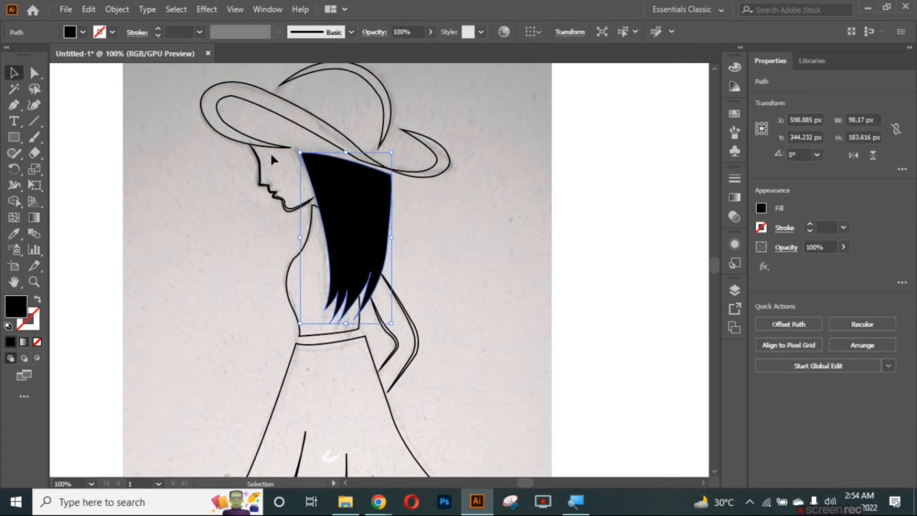
pyautogui.click(262, 158)
pyautogui.click(258, 265)
# Step: Turn the hat's brim and crown outlines into solid black fills without a stroke
pyautogui.click(293, 121)
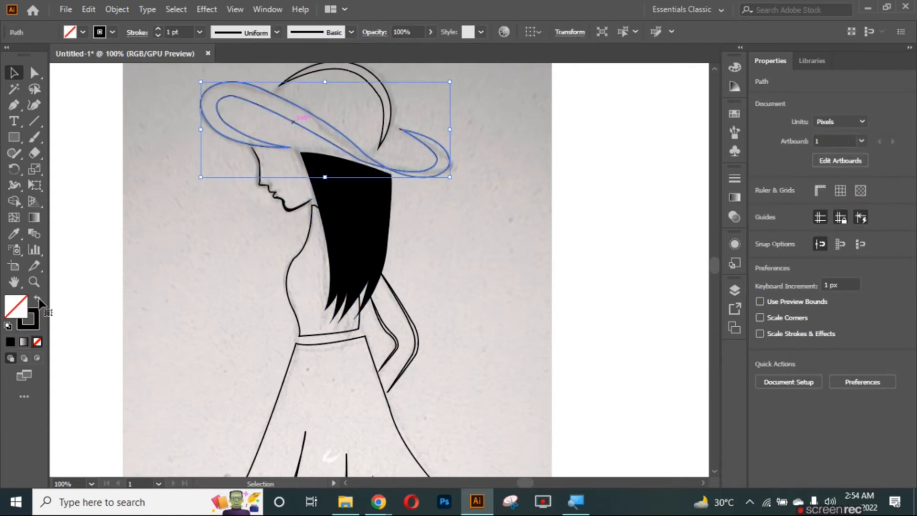
pyautogui.click(38, 300)
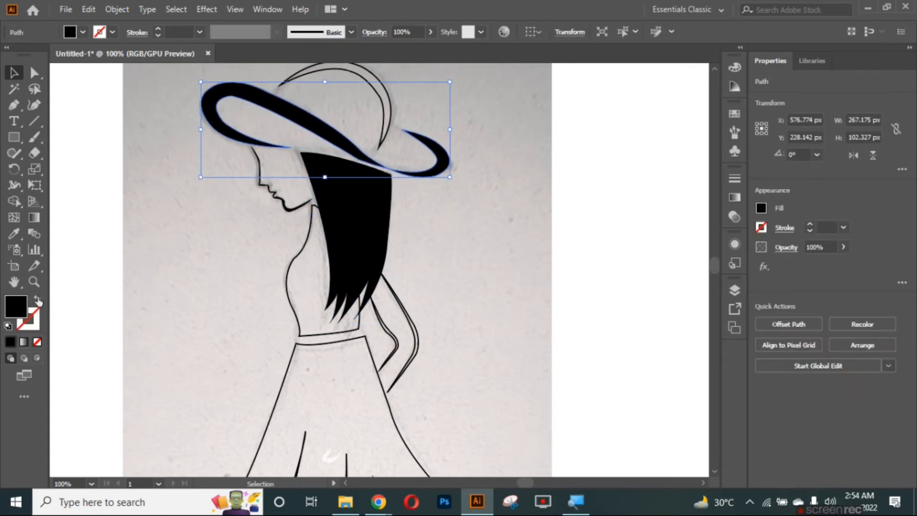
pyautogui.click(383, 112)
pyautogui.click(38, 299)
# Step: Turn the inner and outer arm outlines into solid black fills without a stroke
pyautogui.click(397, 344)
pyautogui.click(38, 300)
pyautogui.click(417, 340)
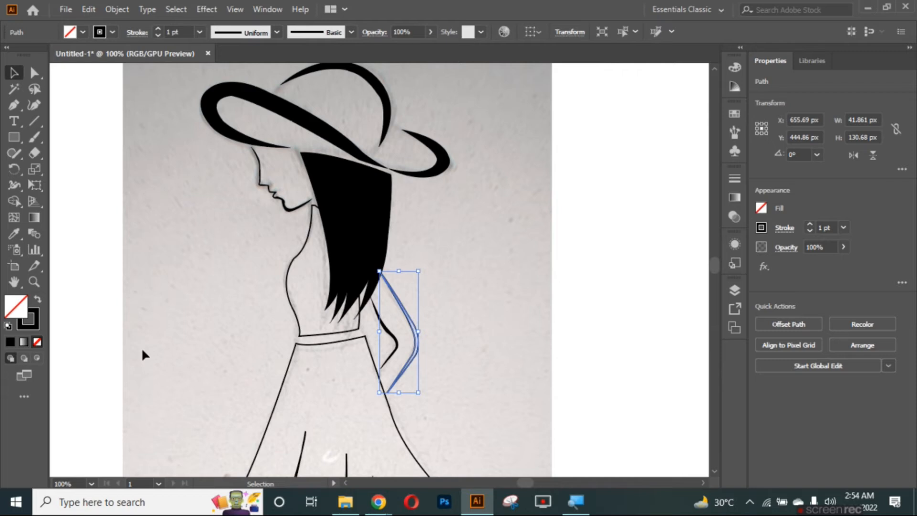
pyautogui.click(38, 300)
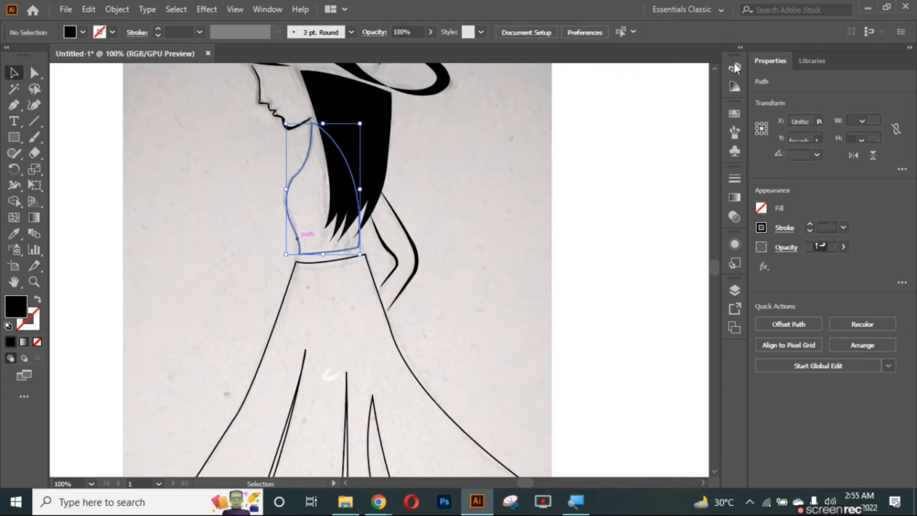
# Step: Fill the torso shape with pink FF3BD0 and remove its stroke
pyautogui.click(734, 67)
pyautogui.click(688, 109)
pyautogui.moveTo(688, 109); pyautogui.dragTo(690, 118)
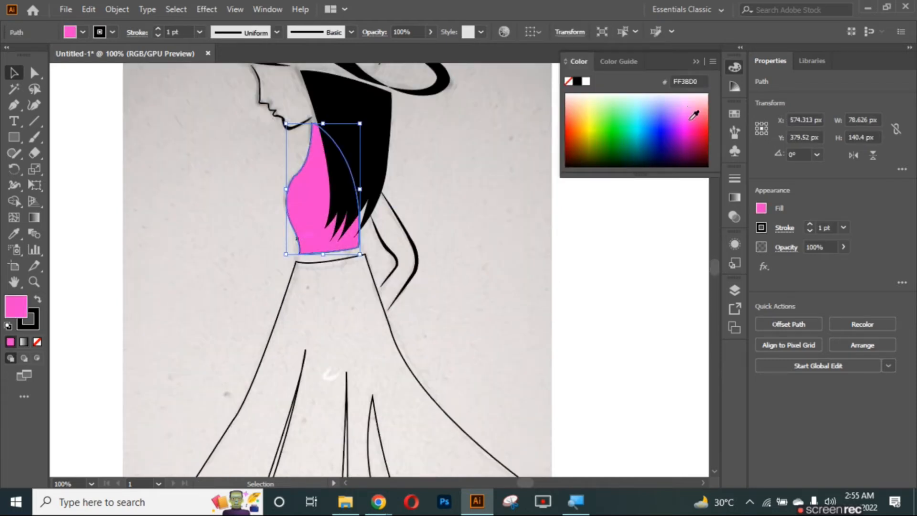
pyautogui.press('x')
pyautogui.click(37, 341)
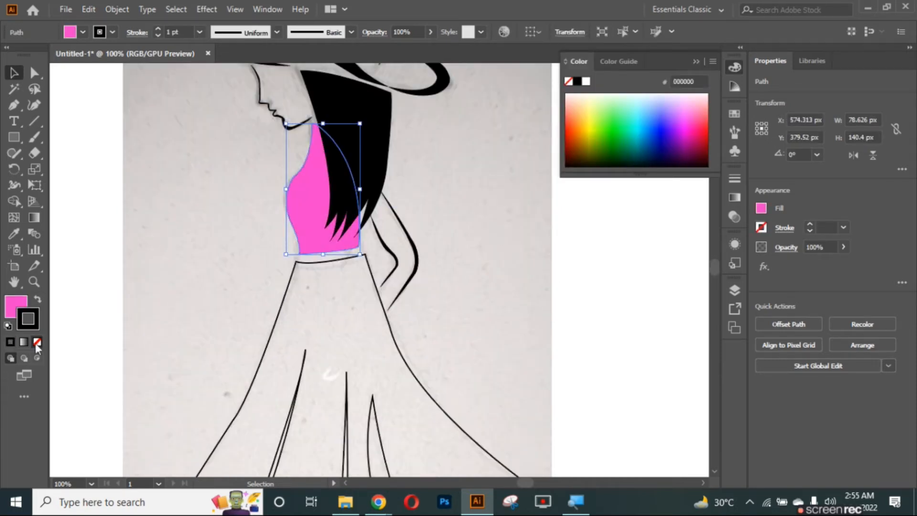
# Step: Remove the skirt's stroke and sample the torso's pink as its fill with the Eyedropper
pyautogui.click(275, 323)
pyautogui.click(38, 299)
pyautogui.click(682, 117)
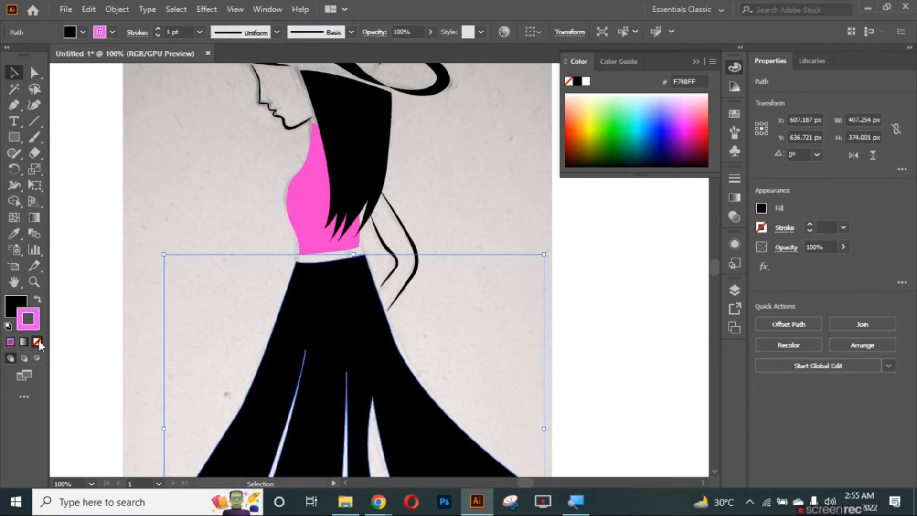
pyautogui.click(37, 342)
pyautogui.press('i')
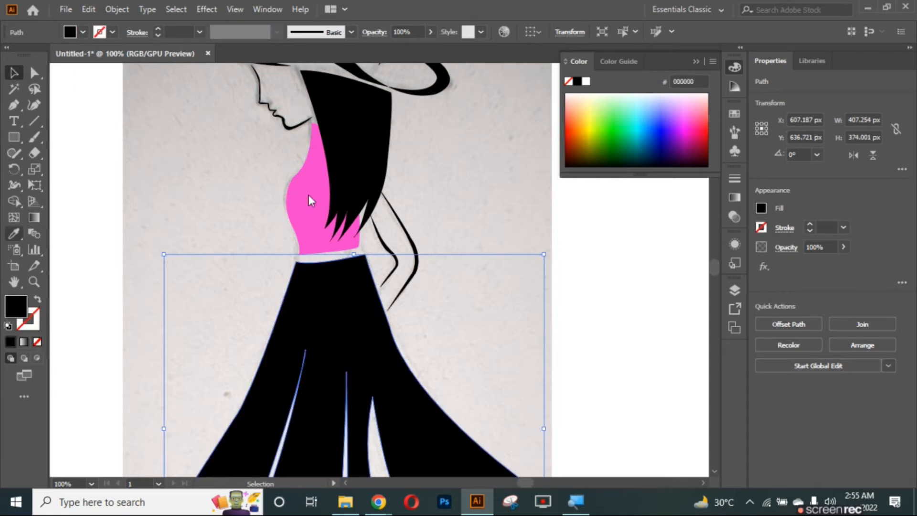
pyautogui.click(308, 194)
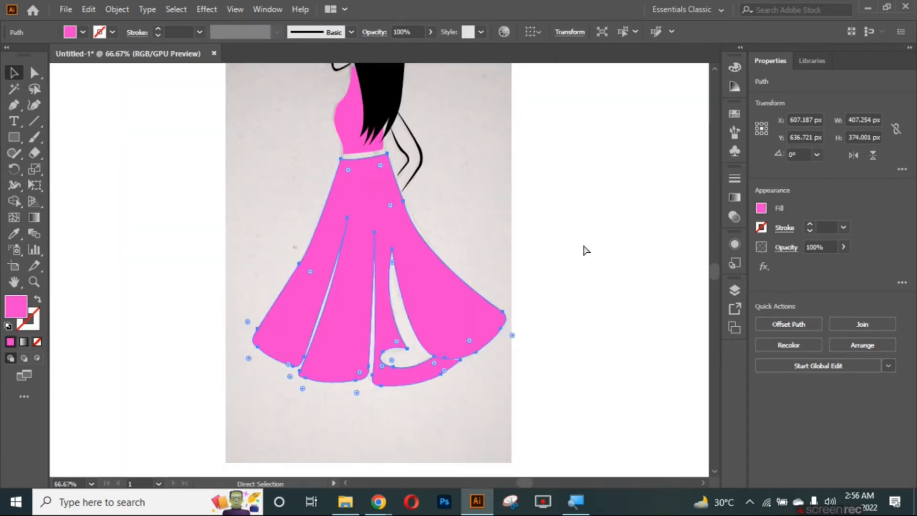
pyautogui.press('v')
pyautogui.scroll(3, 489, 249)
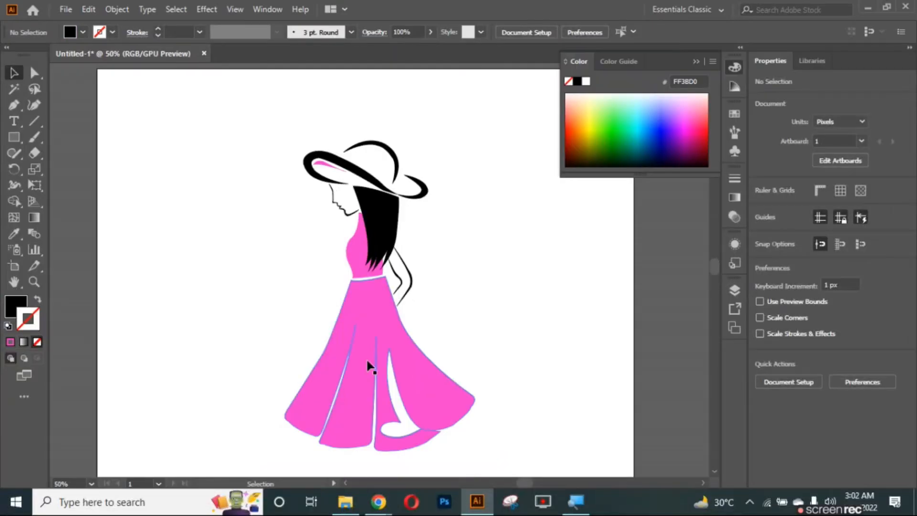
# Step: Select the skirt, look at the gradient options for its fill, and deselect it
pyautogui.click(368, 362)
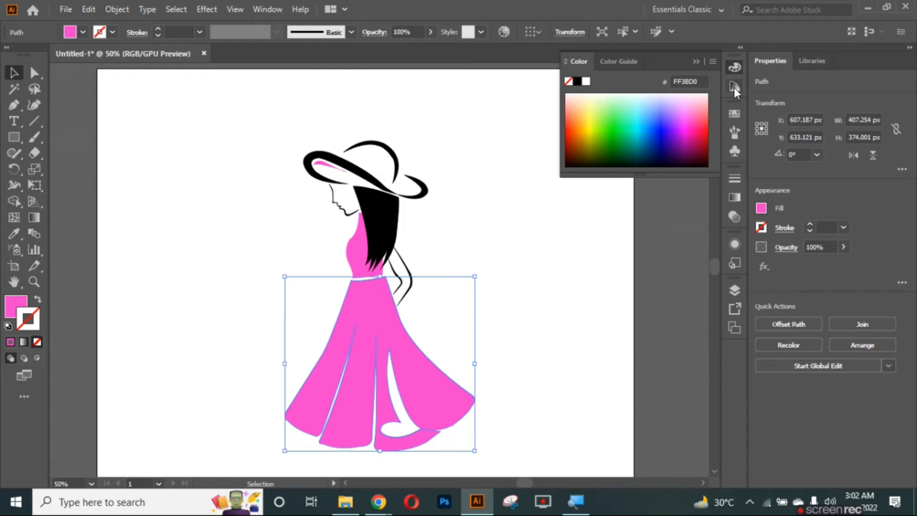
pyautogui.click(734, 197)
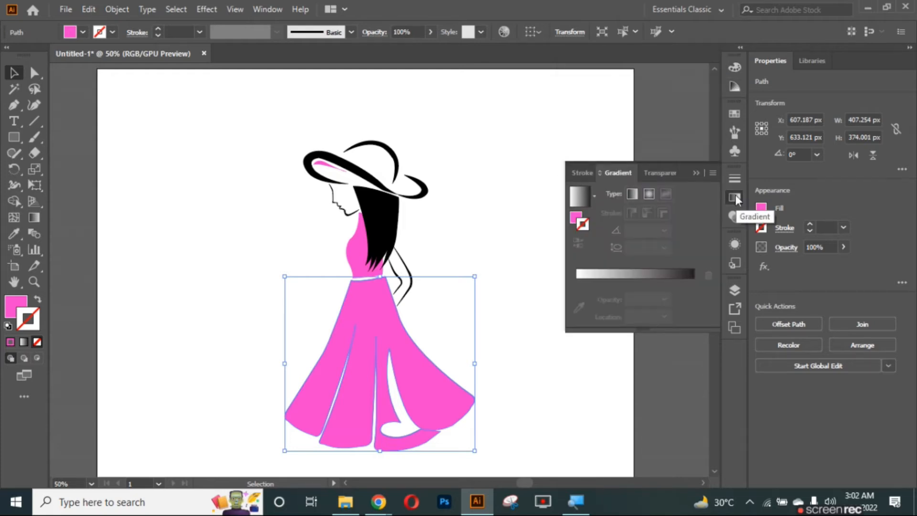
pyautogui.click(734, 198)
pyautogui.click(191, 151)
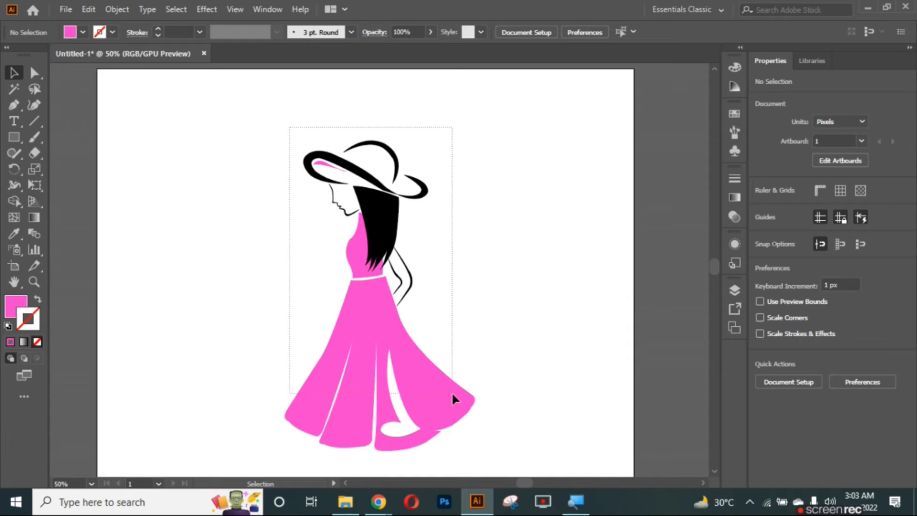
# Step: Select the whole figure and try it in solid black
pyautogui.scroll(-2, 451, 391)
pyautogui.click(402, 372)
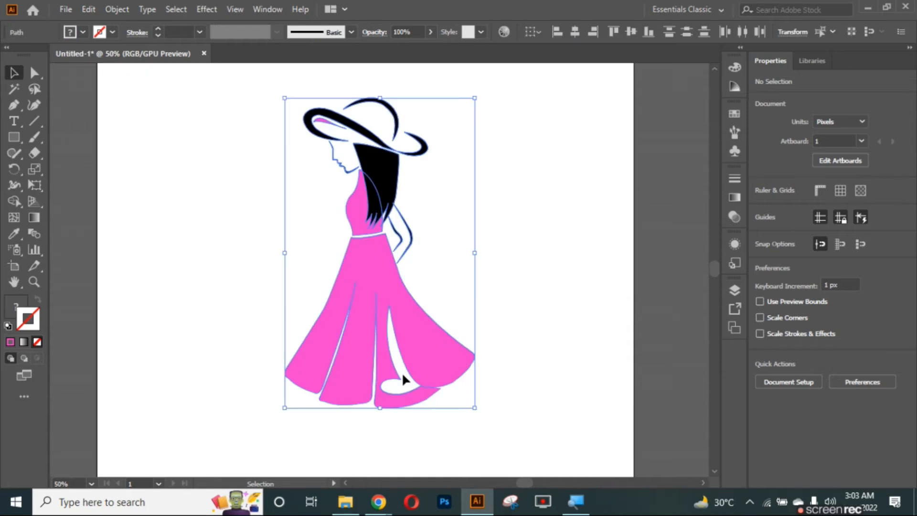
pyautogui.click(492, 262)
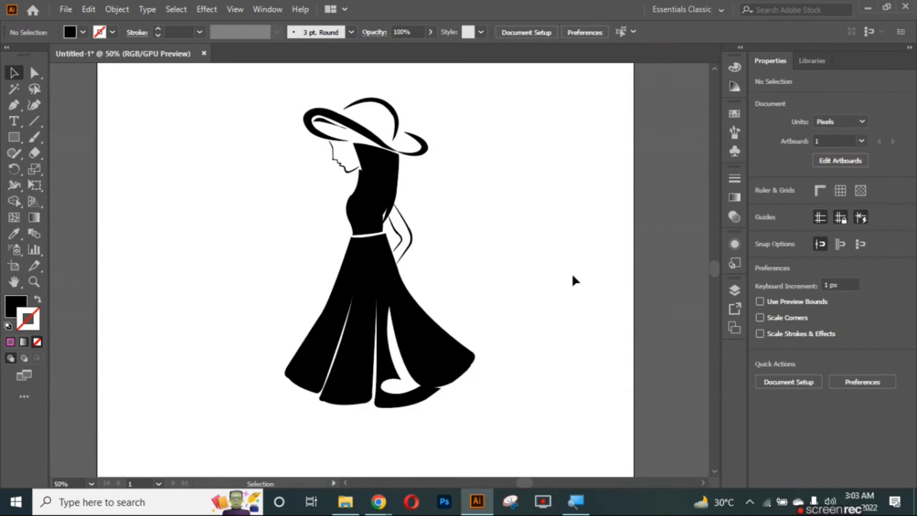
# Step: Try grouping the whole figure and moving it up and to the right, and undo the move
pyautogui.press('a')
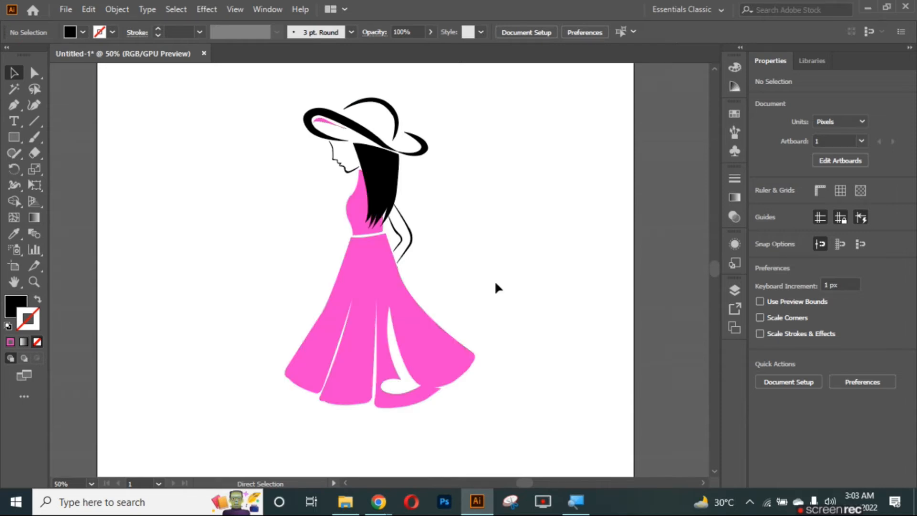
pyautogui.moveTo(273, 81); pyautogui.dragTo(501, 442)
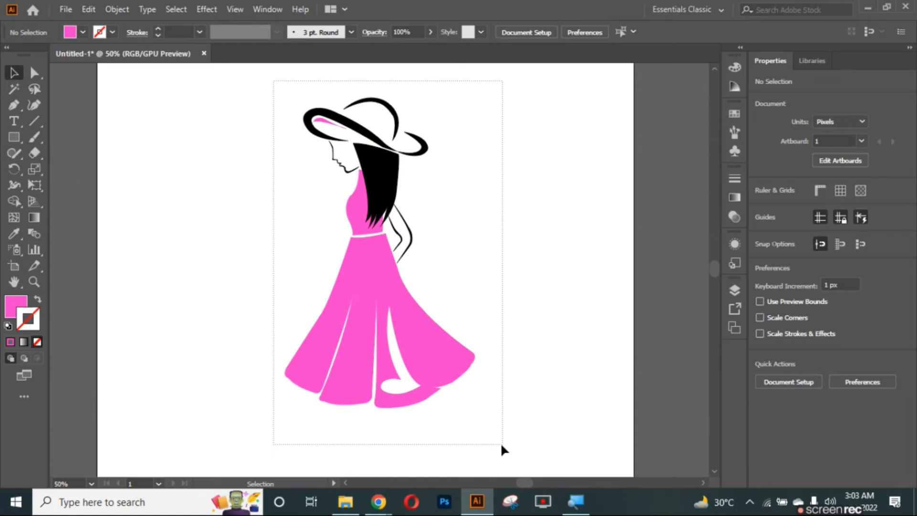
pyautogui.rightClick(355, 316)
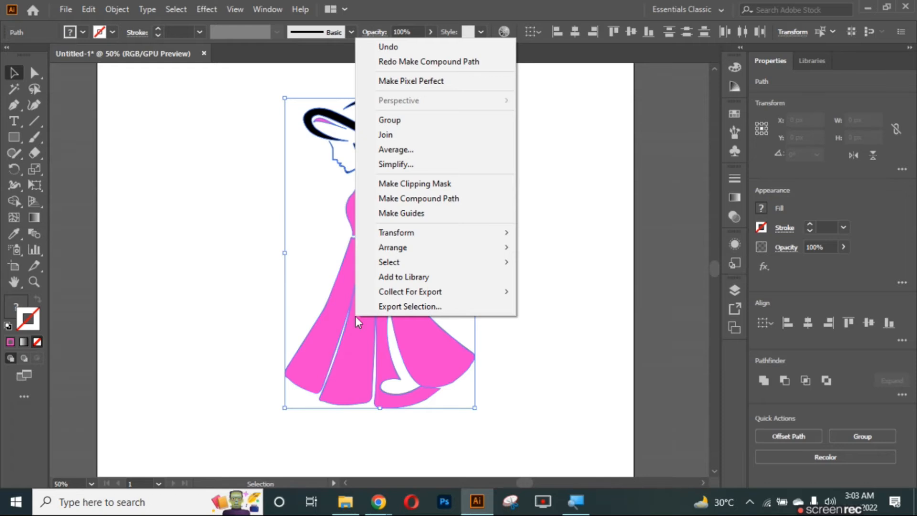
pyautogui.click(387, 123)
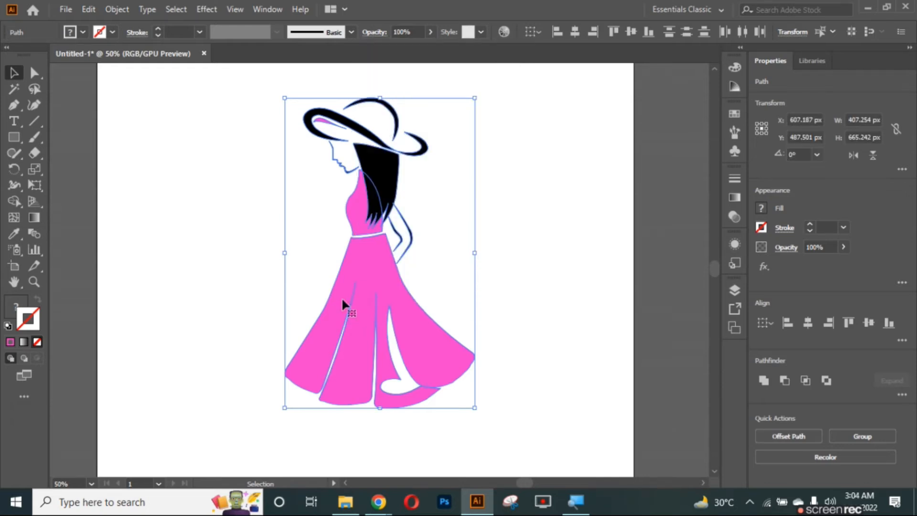
pyautogui.moveTo(342, 299); pyautogui.dragTo(417, 272)
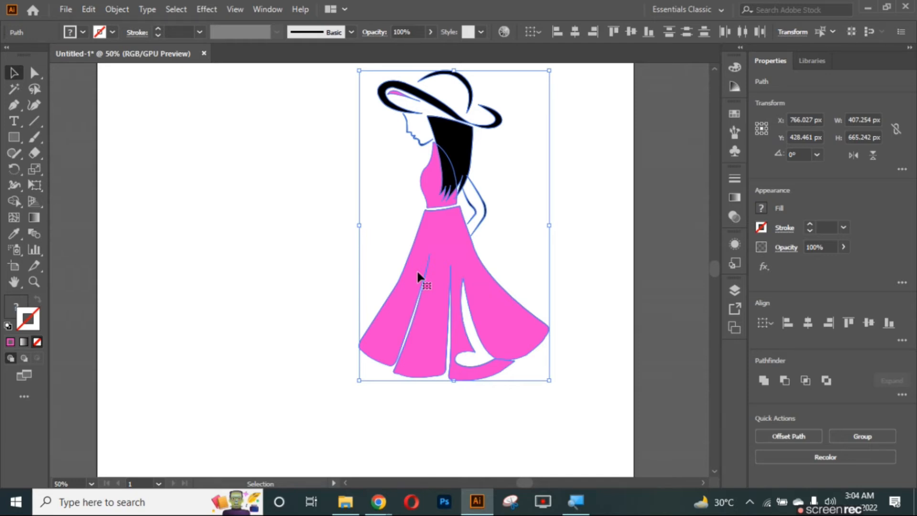
pyautogui.hotkey('ctrl', 'z')
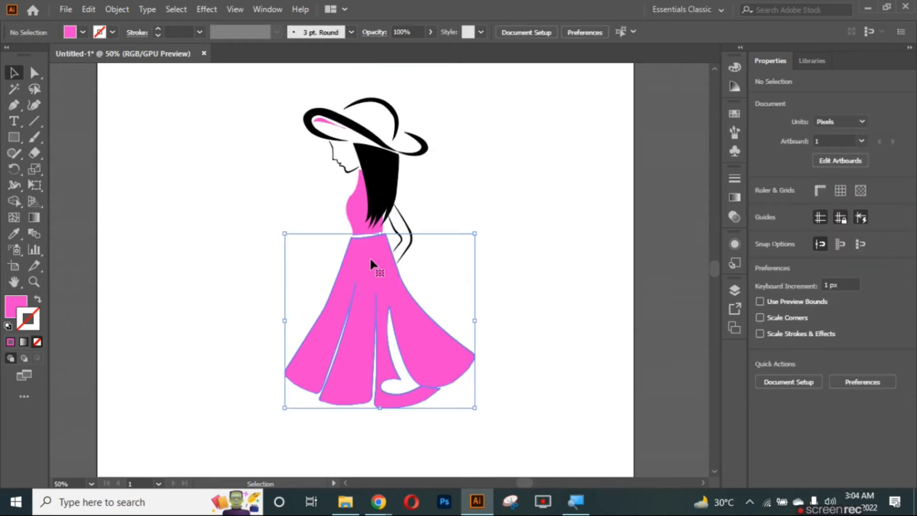
# Step: Combine the pink torso and skirt into one compound path
pyautogui.rightClick(351, 207)
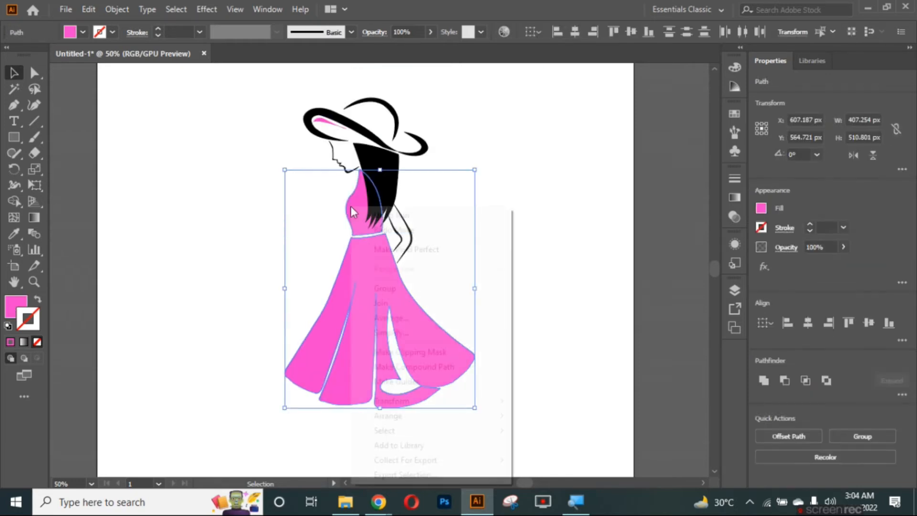
pyautogui.click(394, 366)
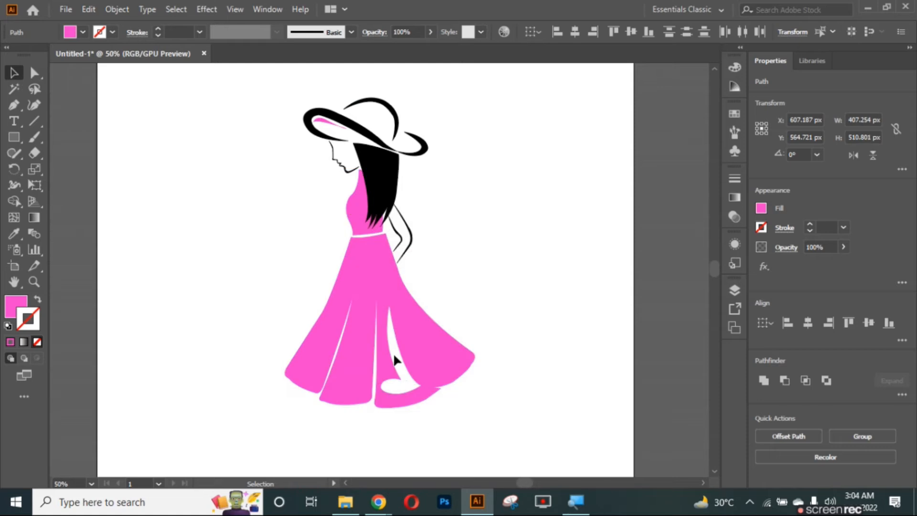
pyautogui.click(393, 353)
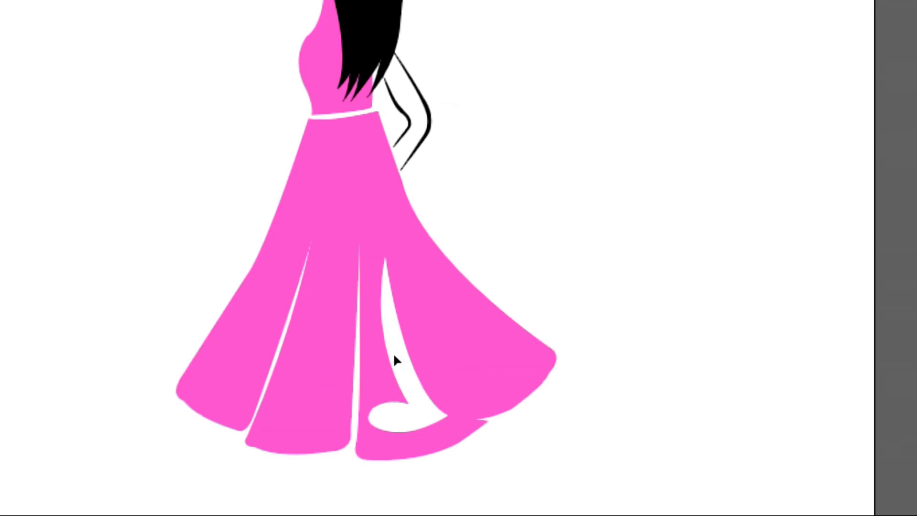
# Step: Combine the black hat, face, hair and arm shapes into one compound path
pyautogui.click(357, 189)
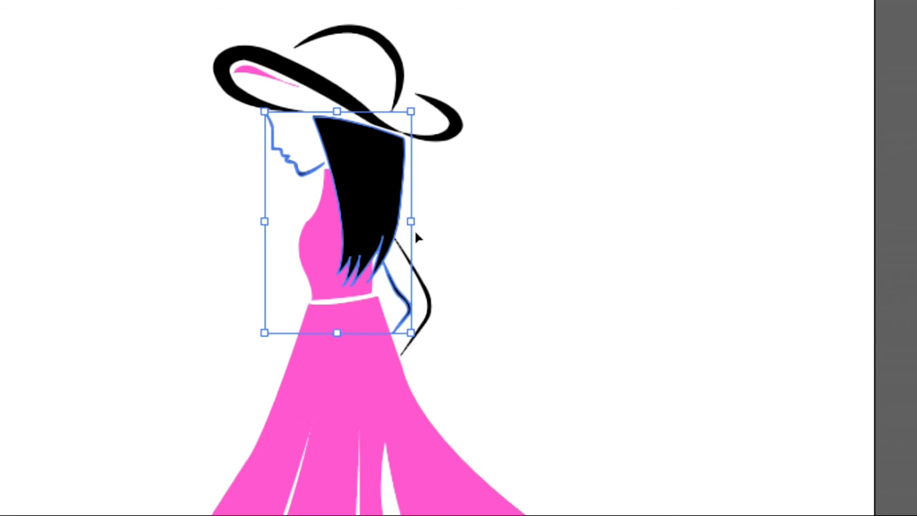
pyautogui.scroll(1, 414, 230)
pyautogui.keyDown('shift'); pyautogui.click(349, 116); pyautogui.keyUp('shift')
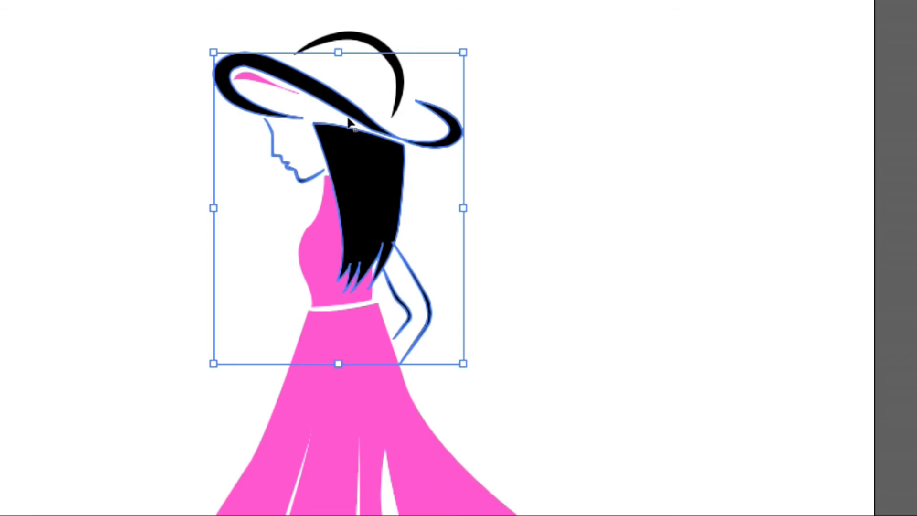
pyautogui.keyDown('shift'); pyautogui.click(396, 106); pyautogui.keyUp('shift')
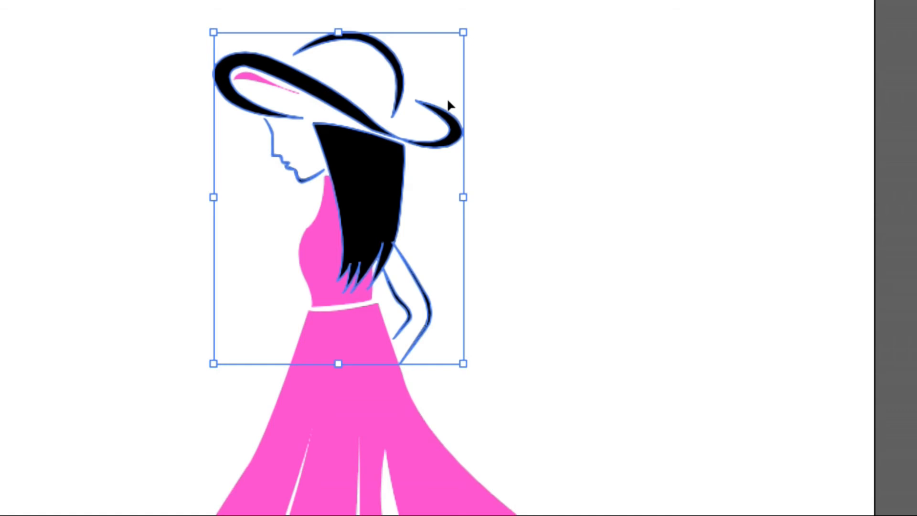
pyautogui.click(459, 228)
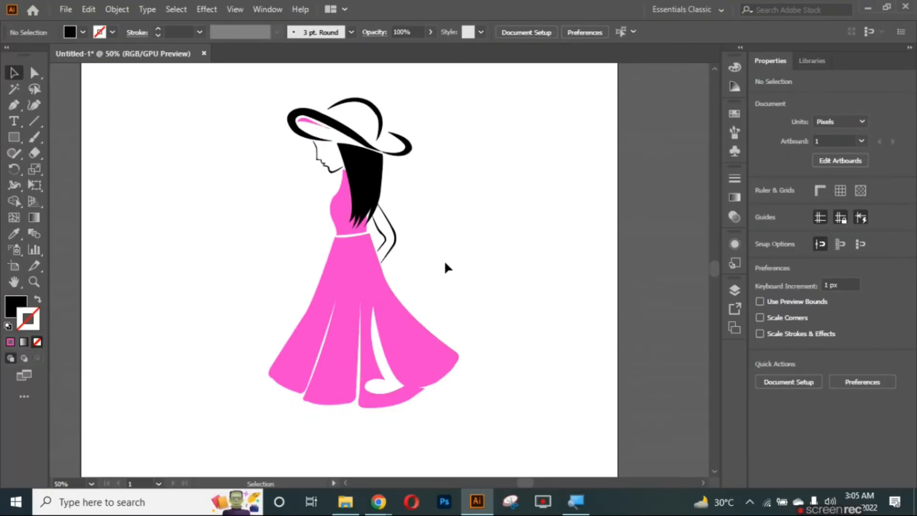
# Step: Group the black artwork, pink hat accent and pink dress, and scale the group to about 273 × 446 px on the artboard's left half
pyautogui.click(331, 170)
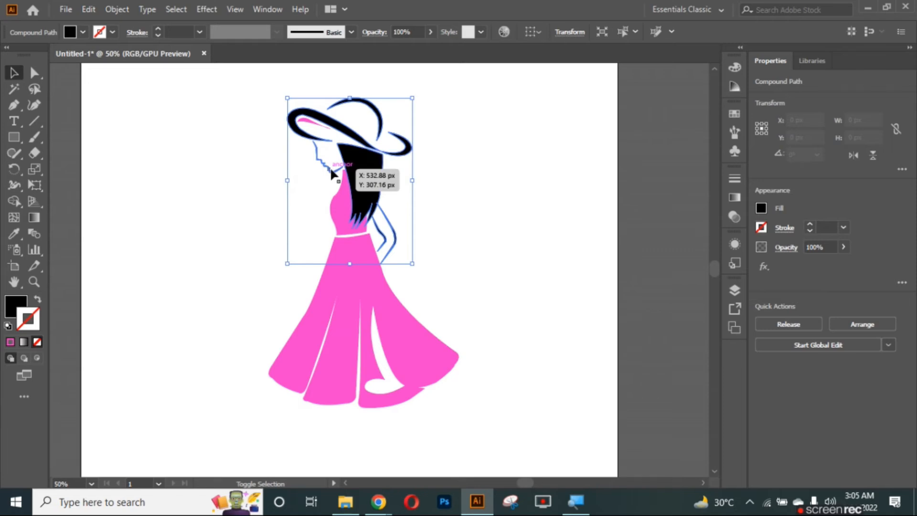
pyautogui.click(309, 121)
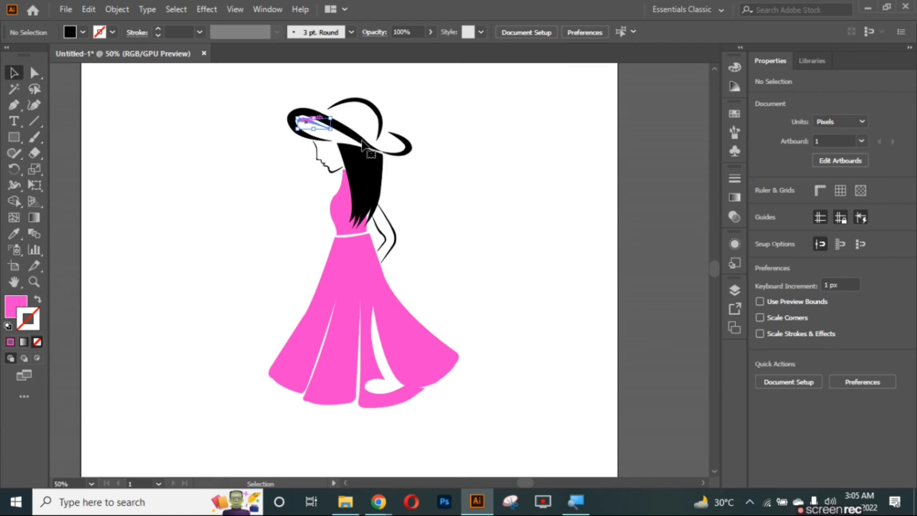
pyautogui.keyDown('shift'); pyautogui.click(363, 145); pyautogui.keyUp('shift')
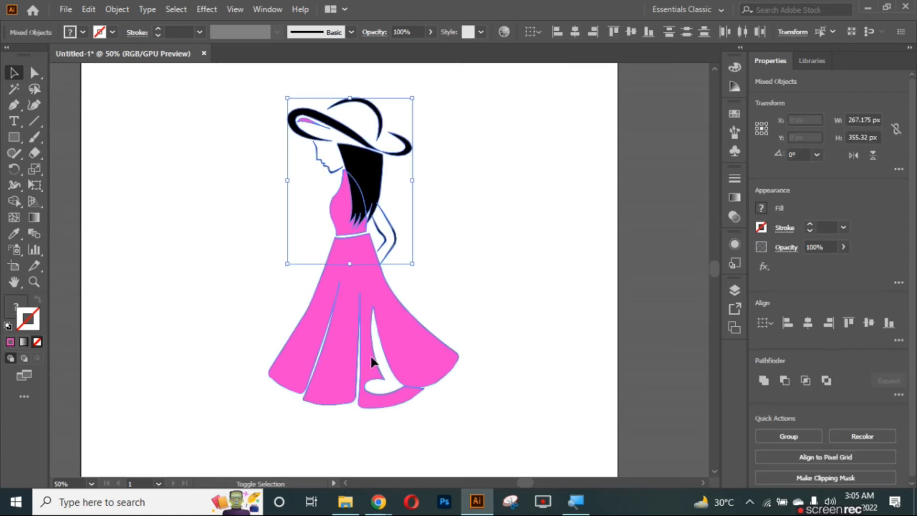
pyautogui.keyDown('shift'); pyautogui.click(372, 362); pyautogui.keyUp('shift')
pyautogui.rightClick(354, 324)
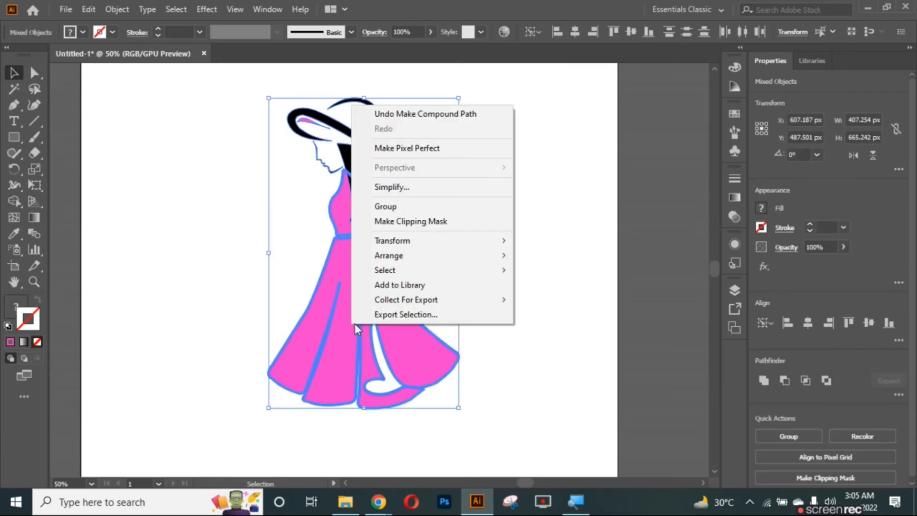
pyautogui.click(386, 206)
pyautogui.moveTo(458, 407); pyautogui.dragTo(395, 306)
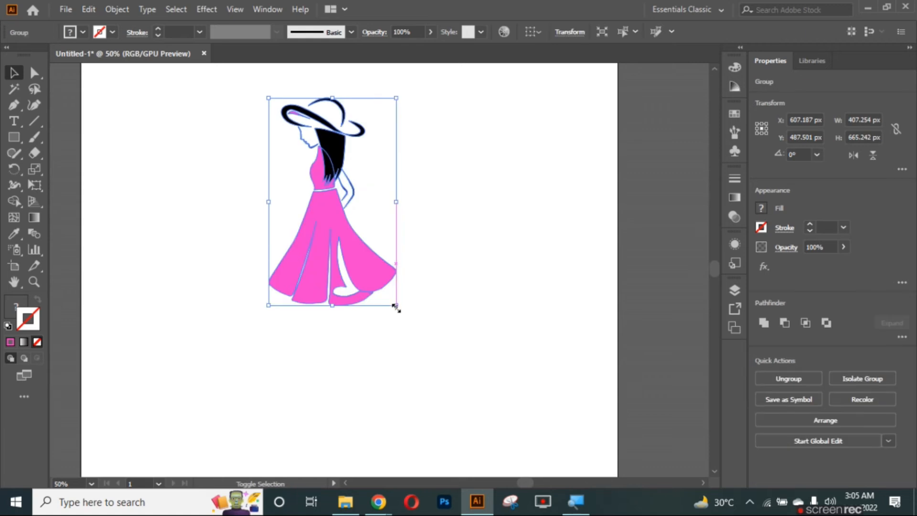
pyautogui.press('a')
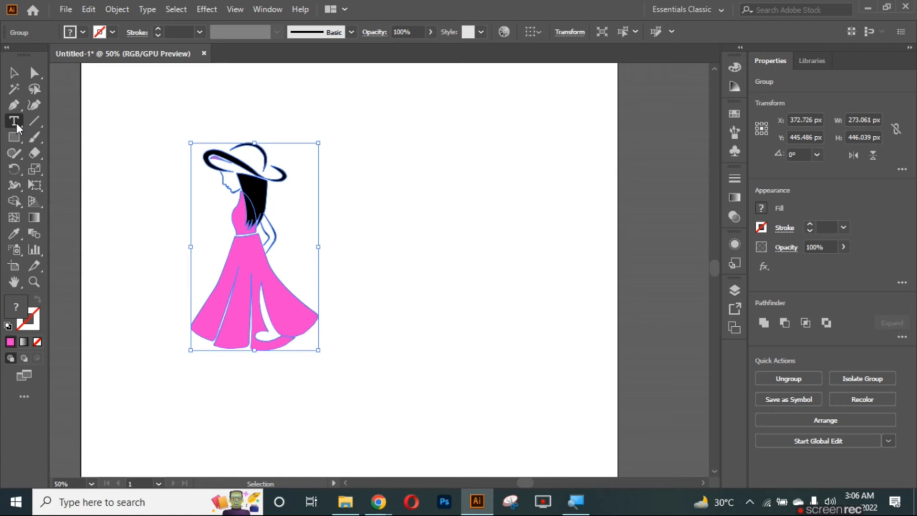
# Step: Add the texts "Fashionista" and "Fashion" beside the figure
pyautogui.click(16, 122)
pyautogui.click(317, 225)
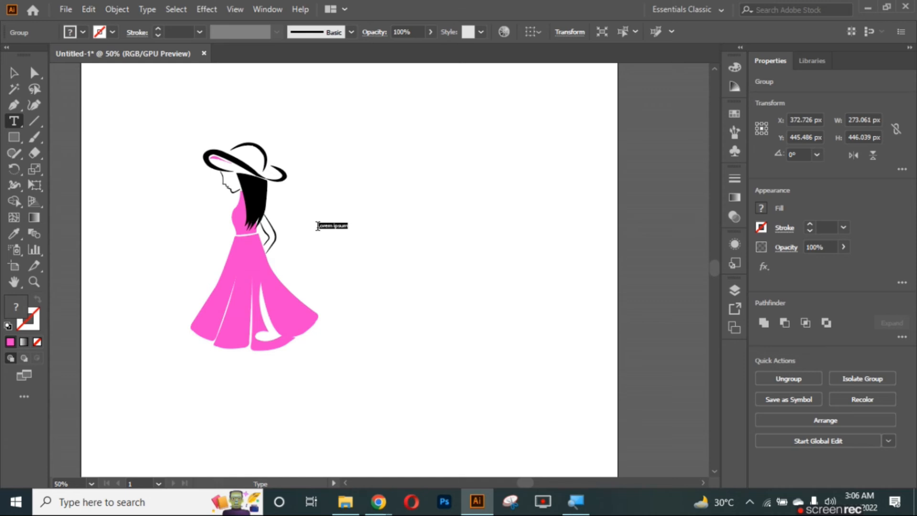
pyautogui.write('Fashioniss')
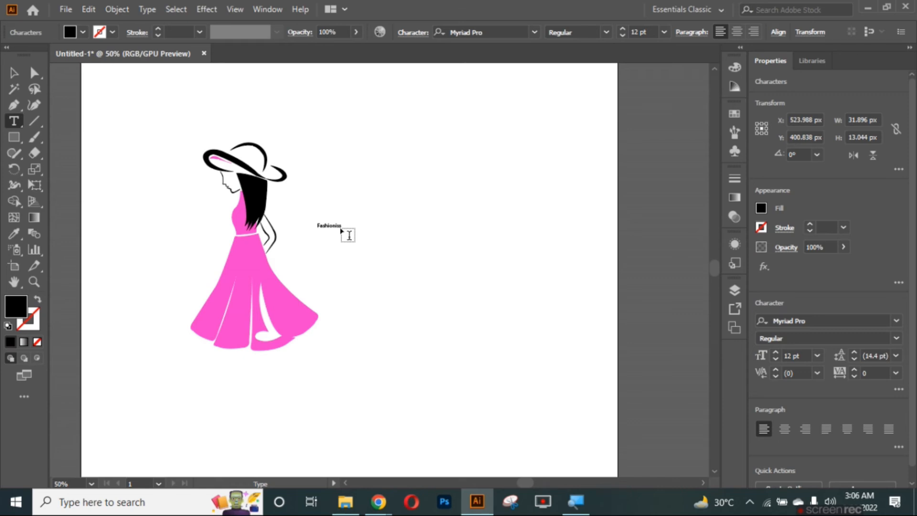
pyautogui.write('a')
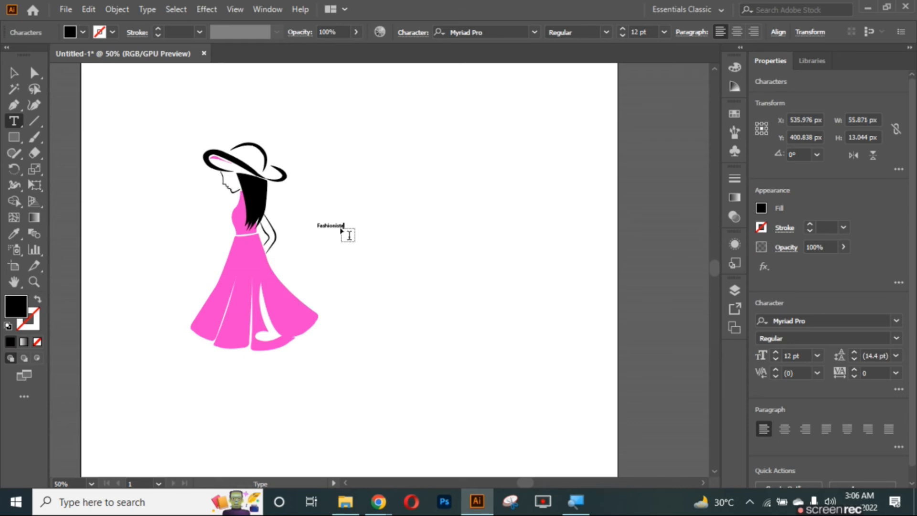
pyautogui.write(' Fashion')
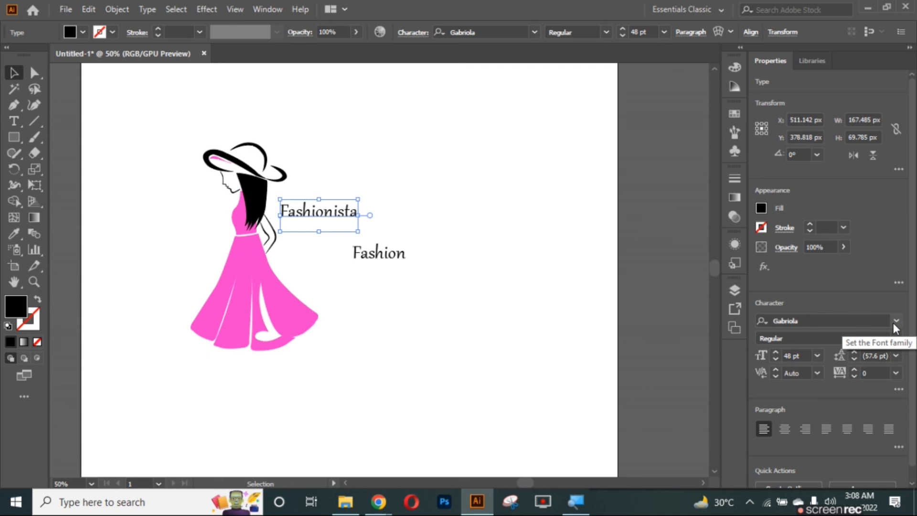
# Step: Try the Consolas typeface on the Fashionista text and preview other fonts
pyautogui.click(896, 321)
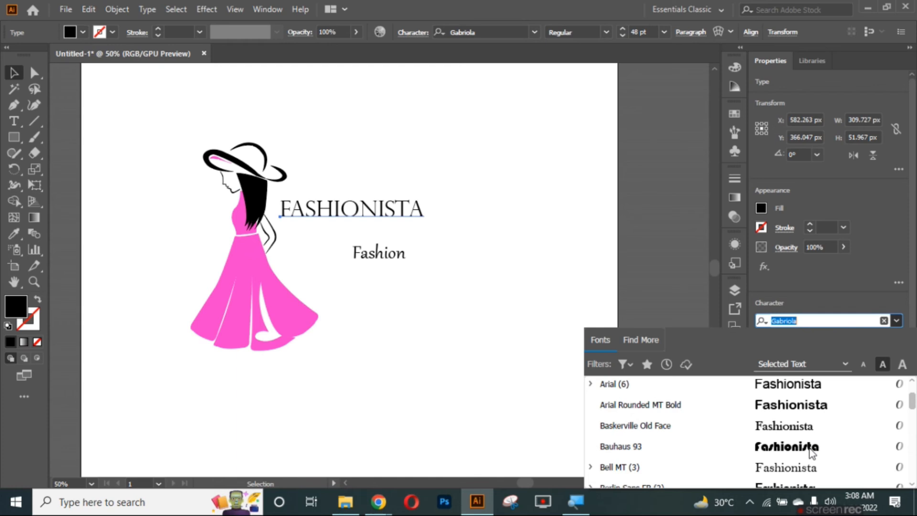
pyautogui.click(897, 320)
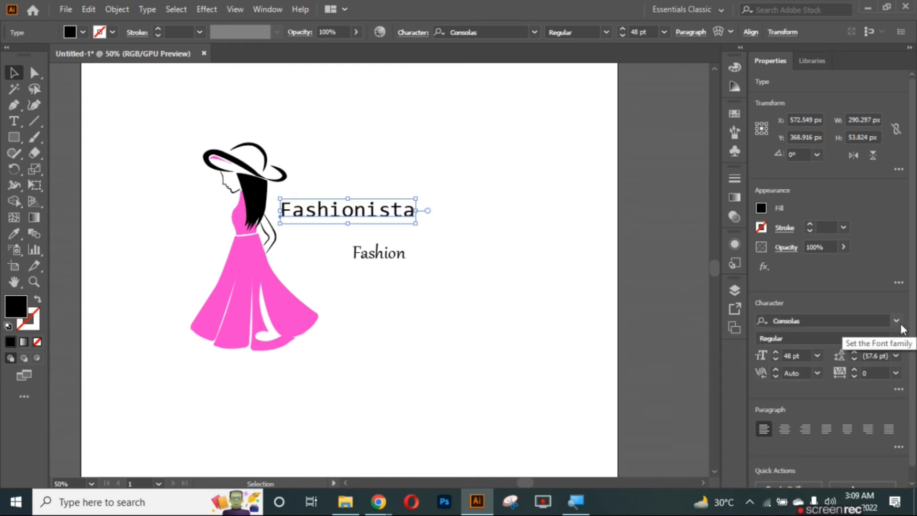
pyautogui.click(896, 321)
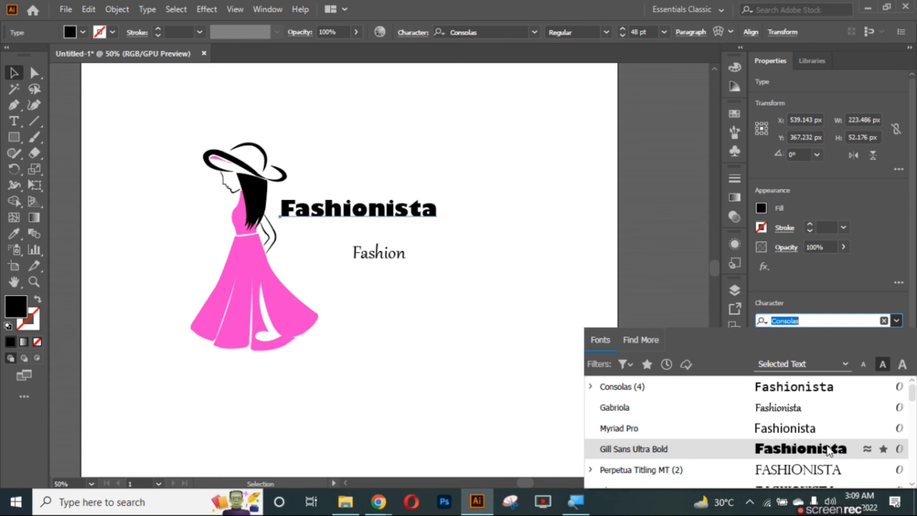
pyautogui.moveTo(912, 400); pyautogui.dragTo(912, 404)
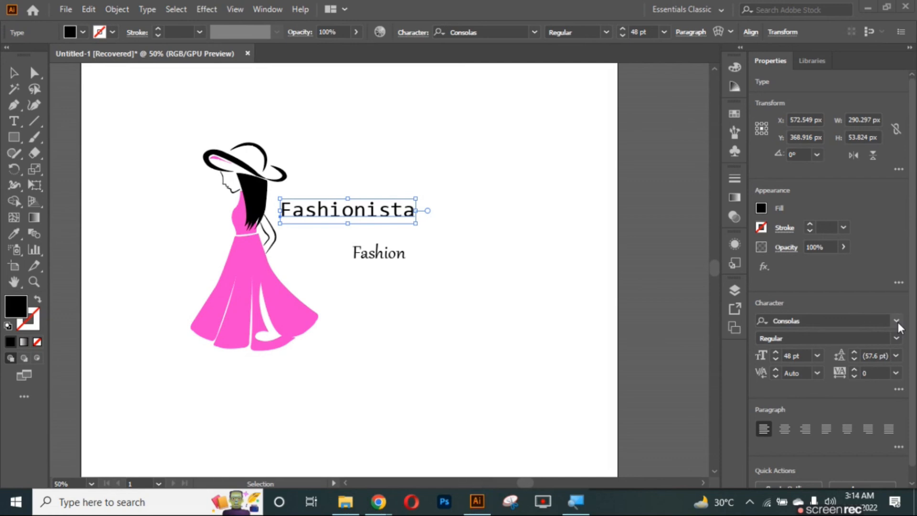
# Step: Set the Fashionista text in Edwardian Script ITC at 72 pt and move the Fashion text beneath it
pyautogui.click(898, 324)
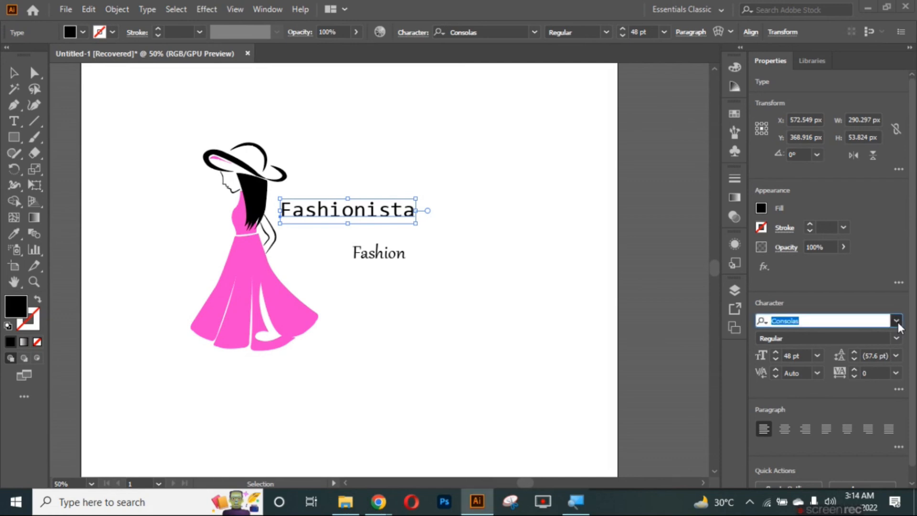
pyautogui.click(897, 322)
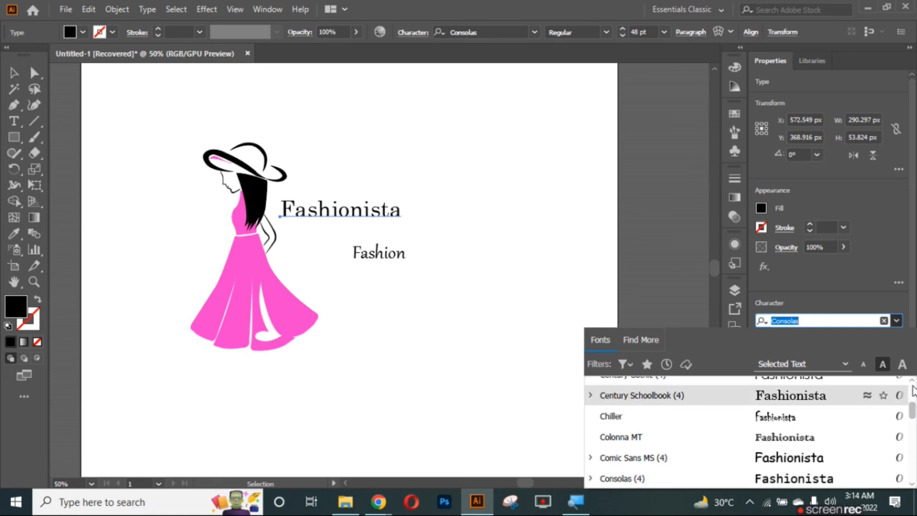
pyautogui.click(817, 355)
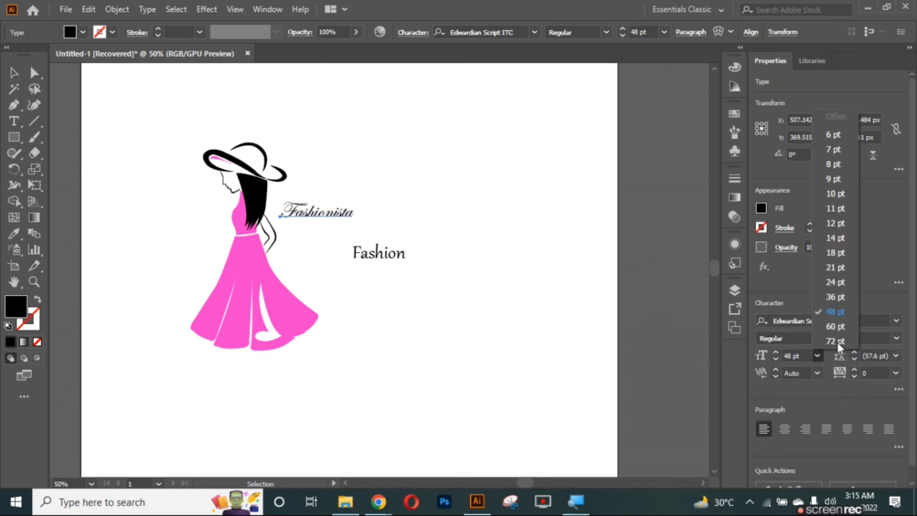
pyautogui.click(835, 341)
pyautogui.moveTo(375, 257); pyautogui.dragTo(315, 253)
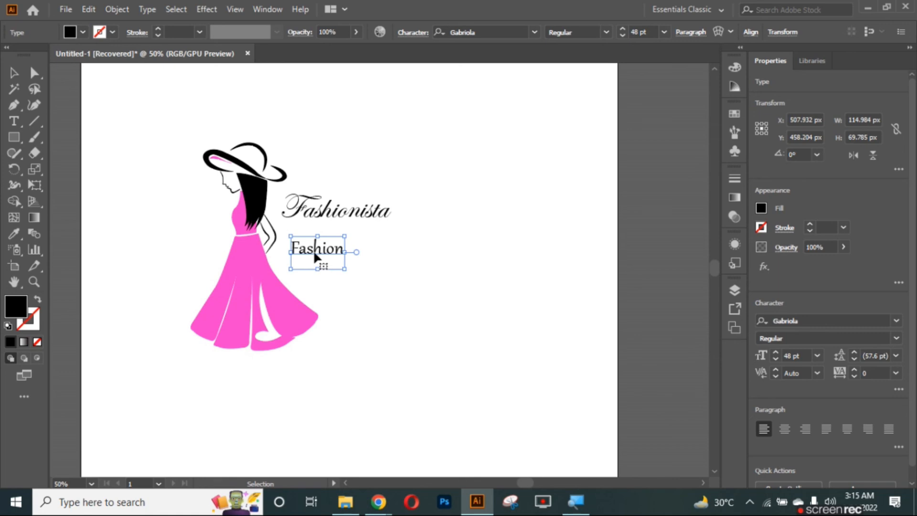